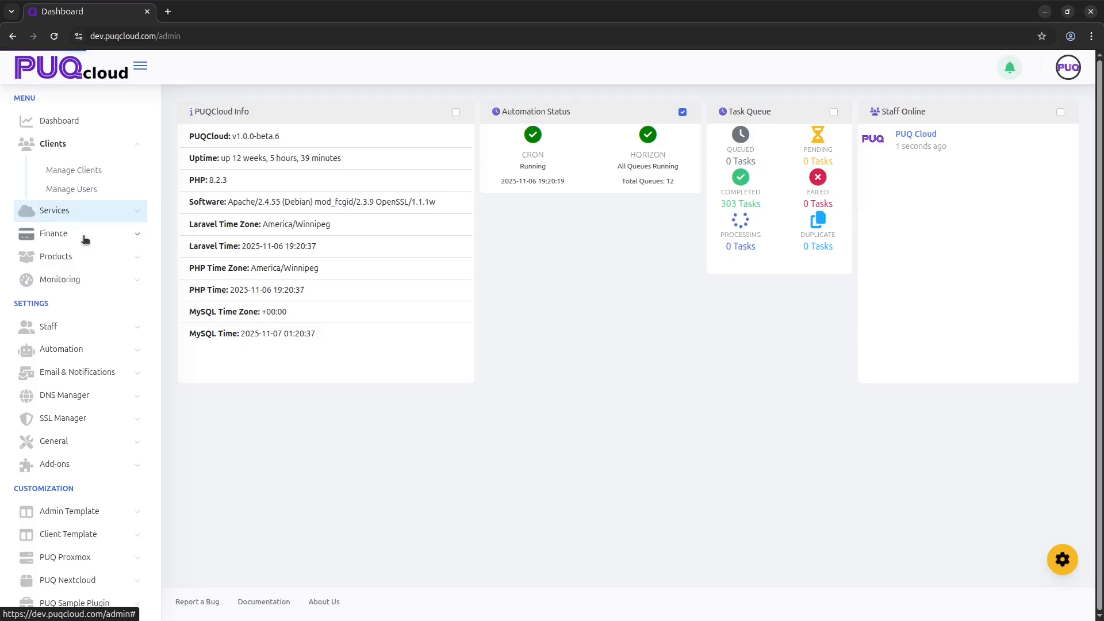
click(88, 257)
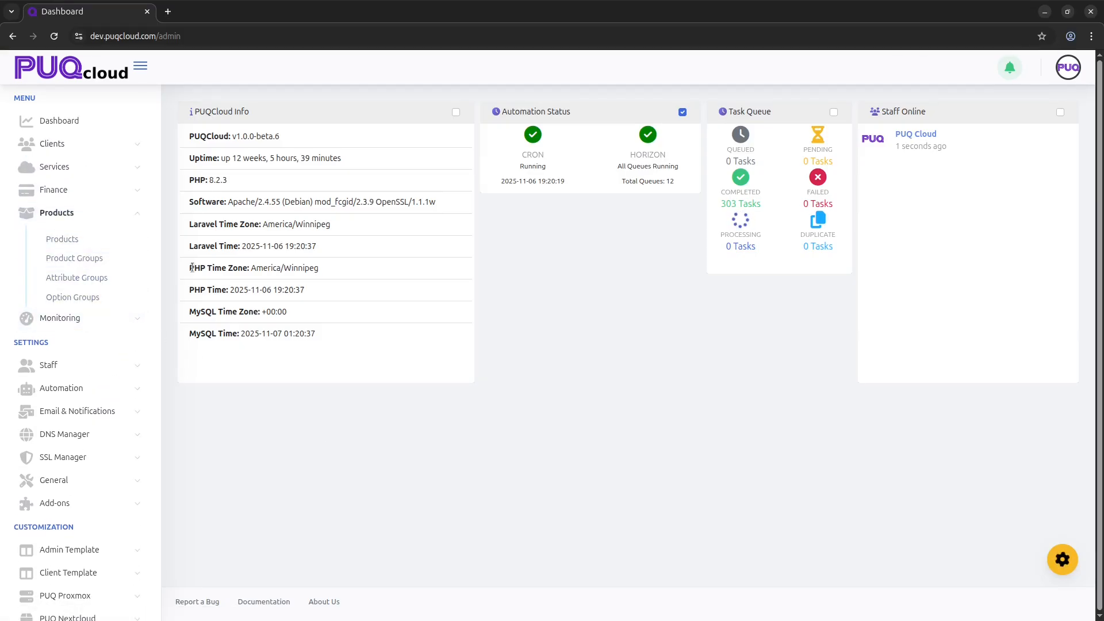
Search the web for puqcloud in a new browser tab and open the puqcloud/PUQcloud repository on GitHub.
click(168, 12)
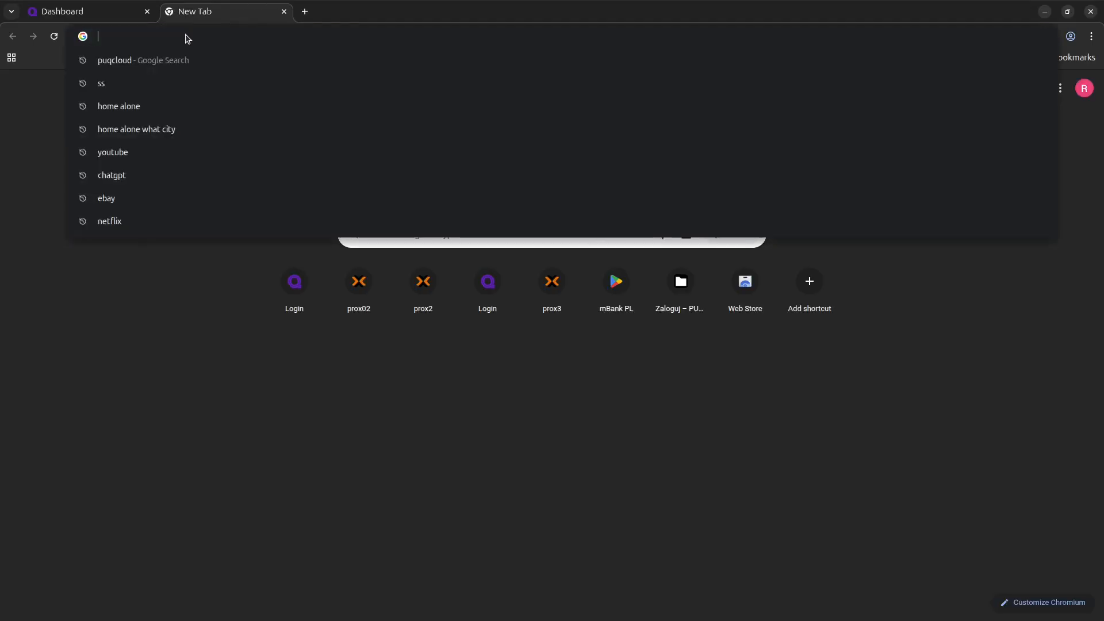
text(puq)
key(Return)
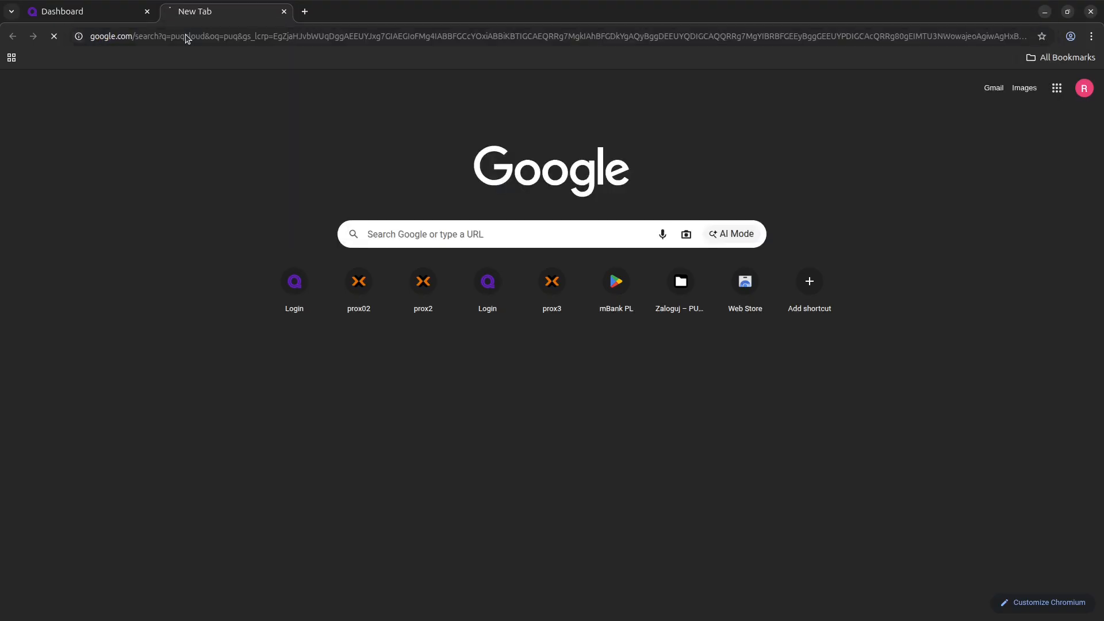
click(218, 498)
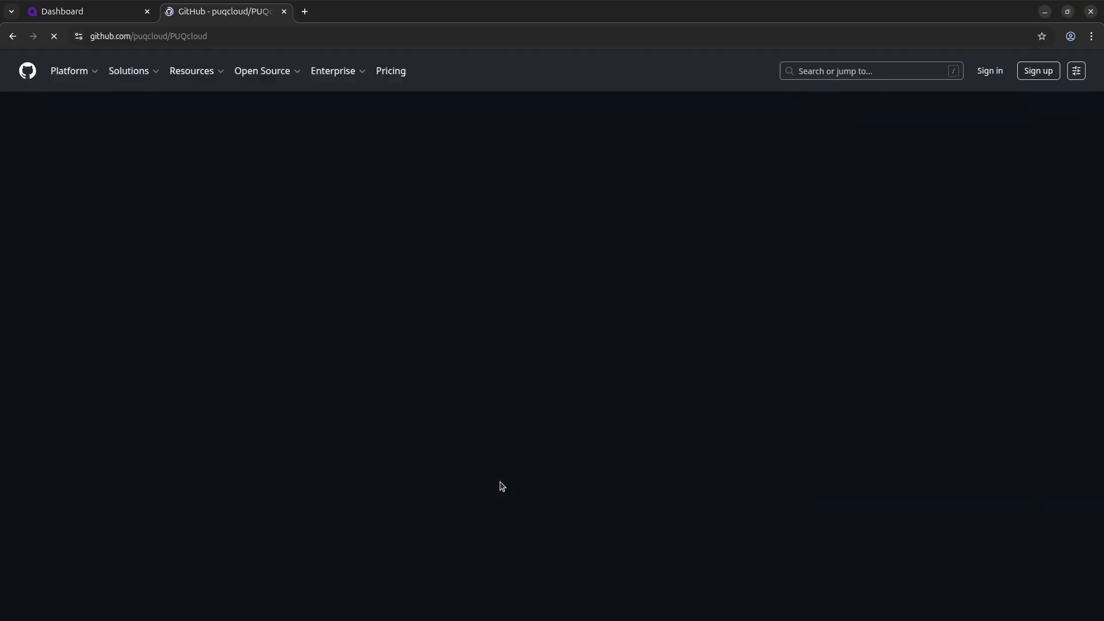
Find the fully automated installation section in the repository's README and open the linked PUQcloud-Scripts repository.
scroll(501, 454, down, 5)
scroll(486, 420, down, 15)
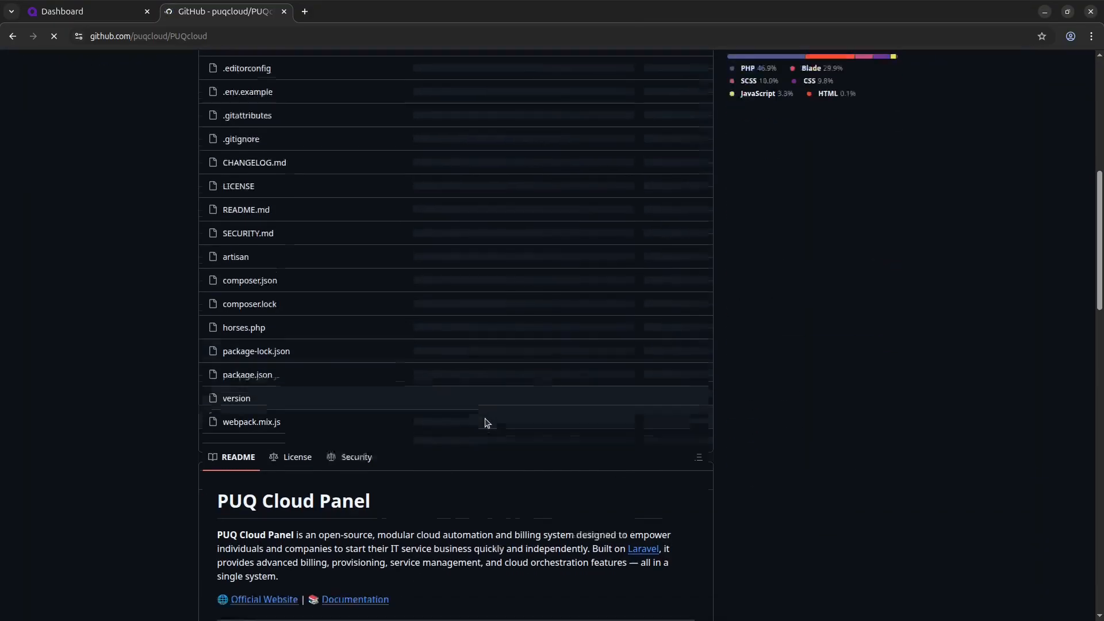
scroll(383, 152, up, 2)
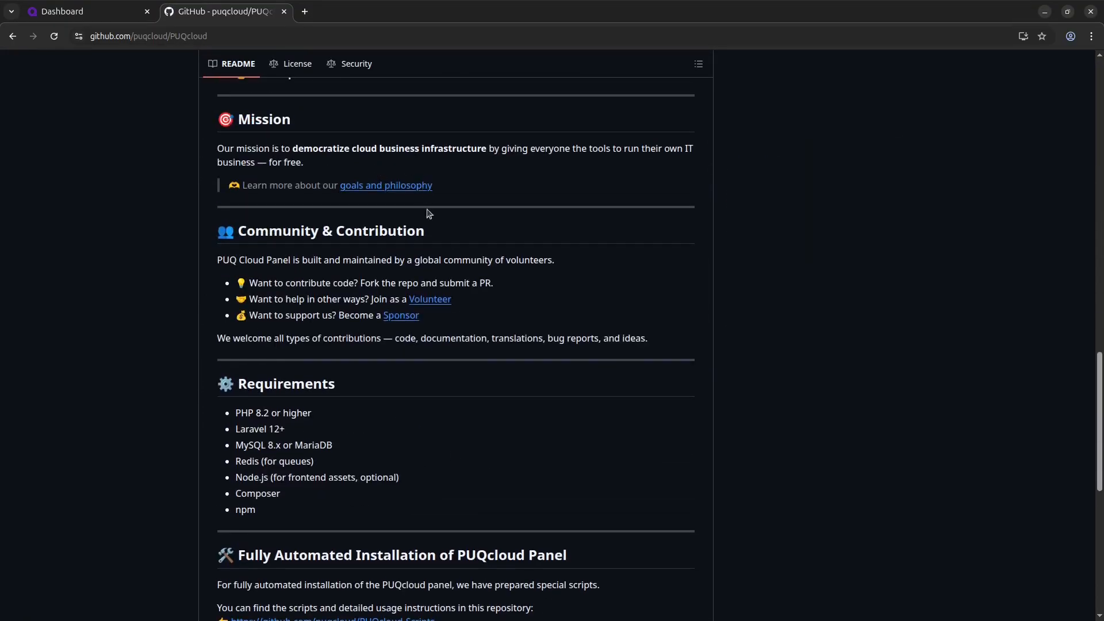
scroll(504, 353, down, 5)
click(389, 286)
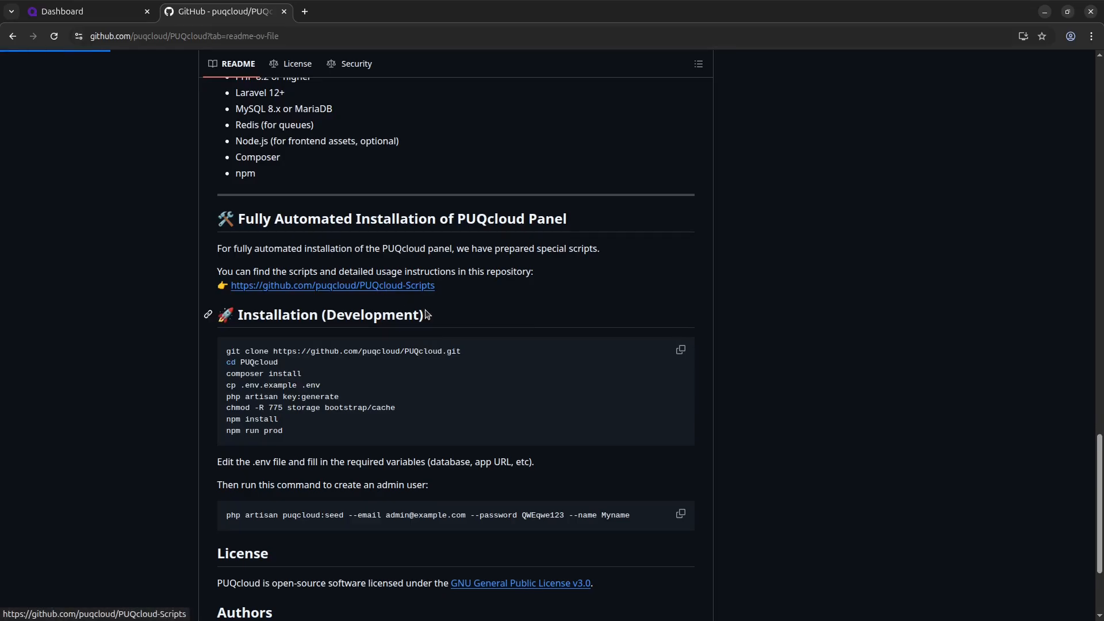
Read through the installation instructions in the PUQcloud-Scripts README and return to the beginning of the page.
scroll(424, 318, down, 10)
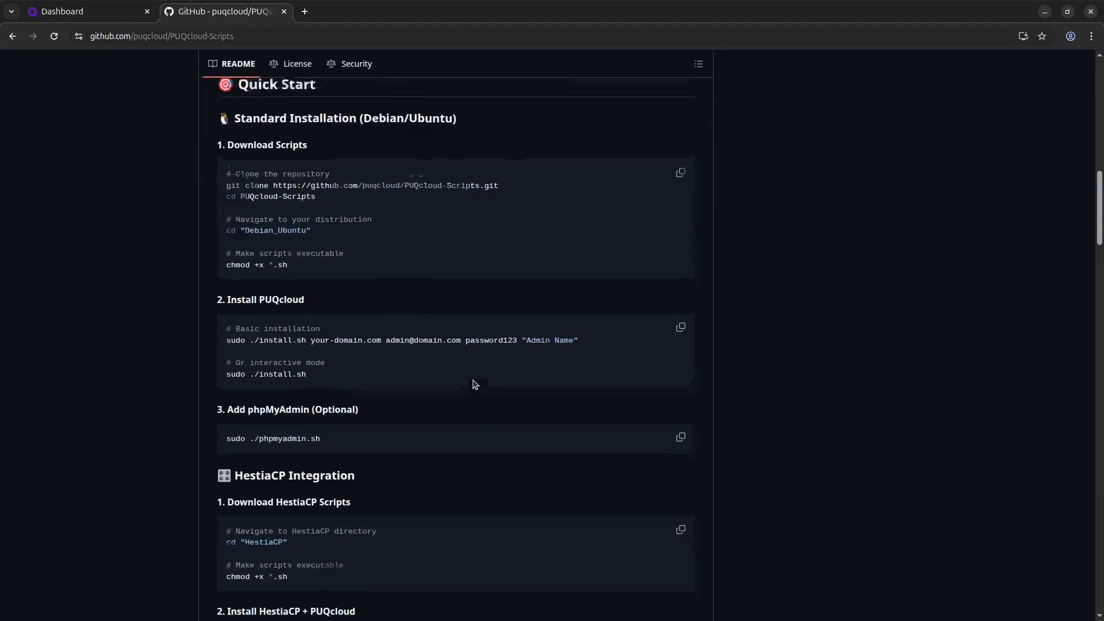
scroll(473, 381, up, 15)
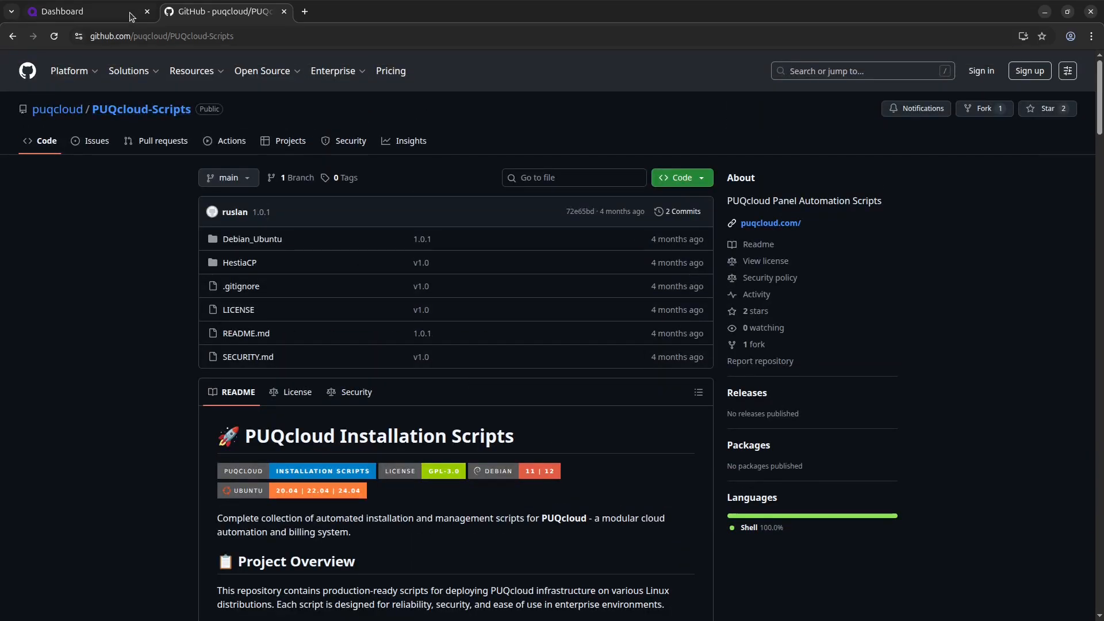
scroll(421, 402, down, 17)
scroll(554, 448, up, 15)
Open the puqcloud.com website in a new browser tab.
click(307, 17)
text(puqcl)
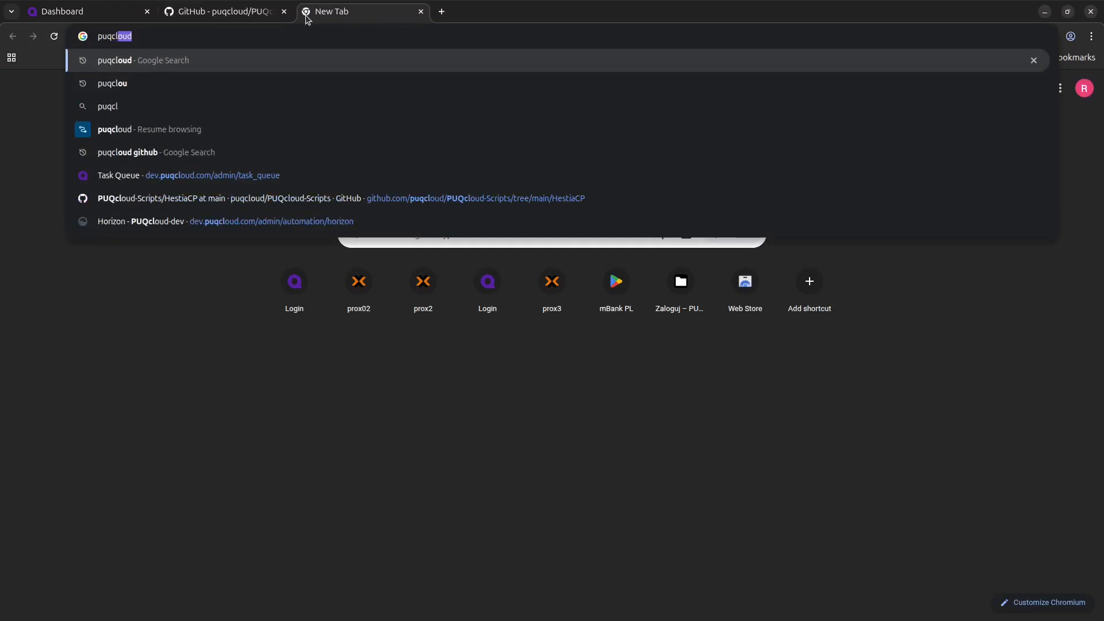
text(oud.)
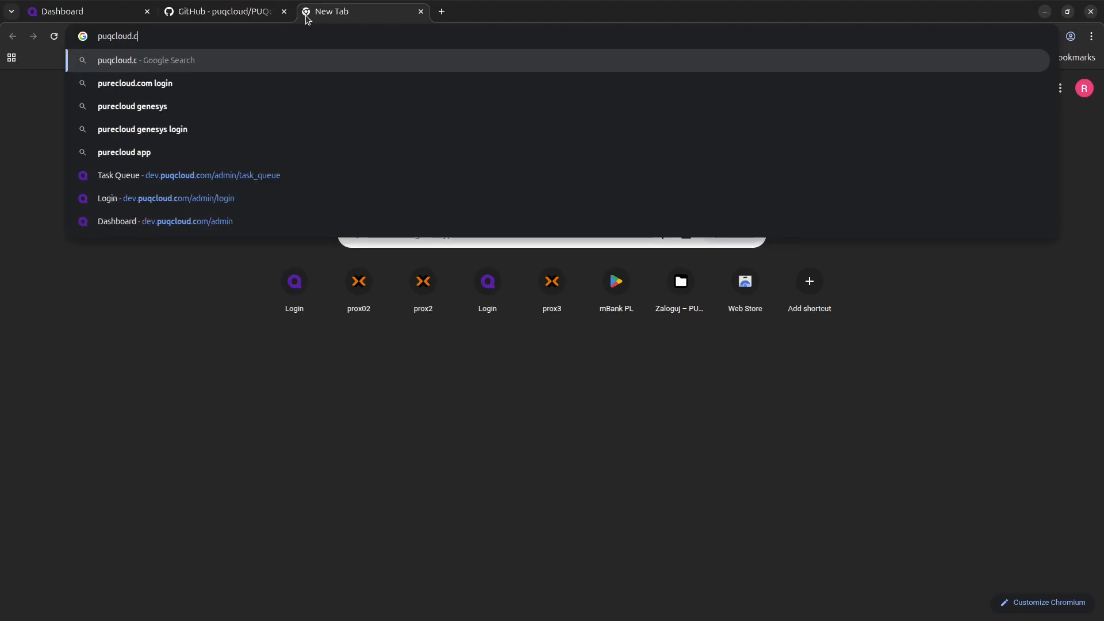
text(com)
key(Return)
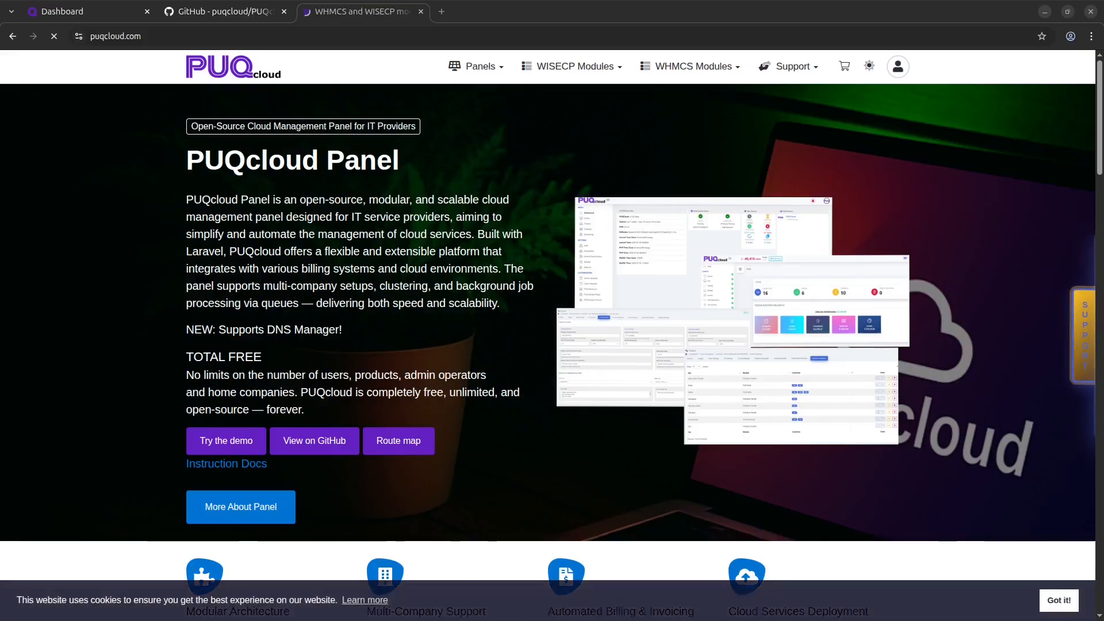
key(ctrl+1)
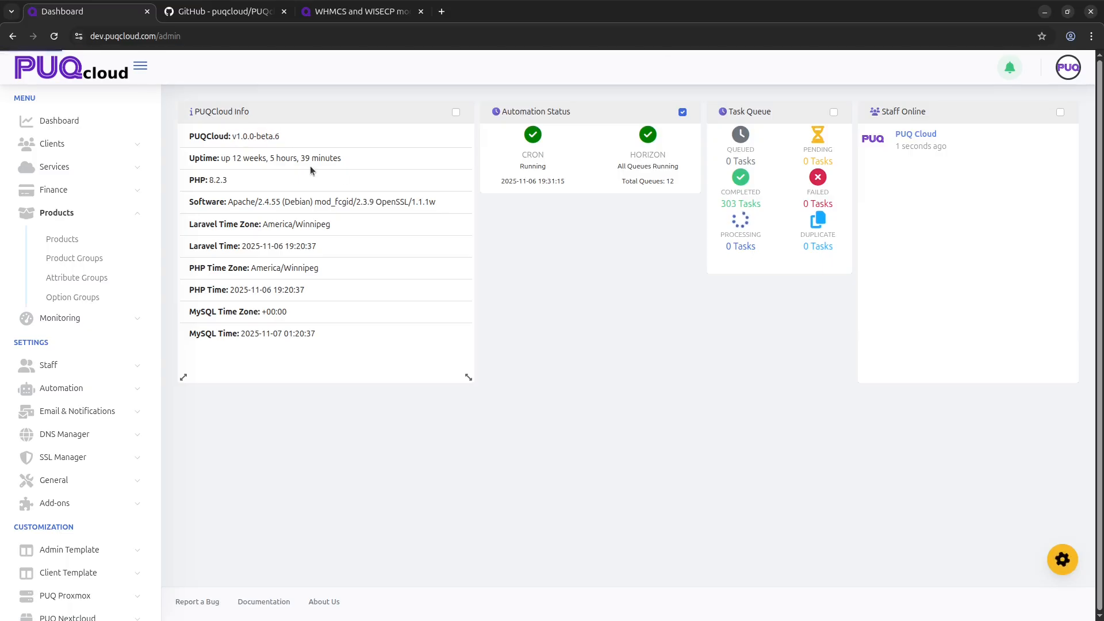
click(118, 440)
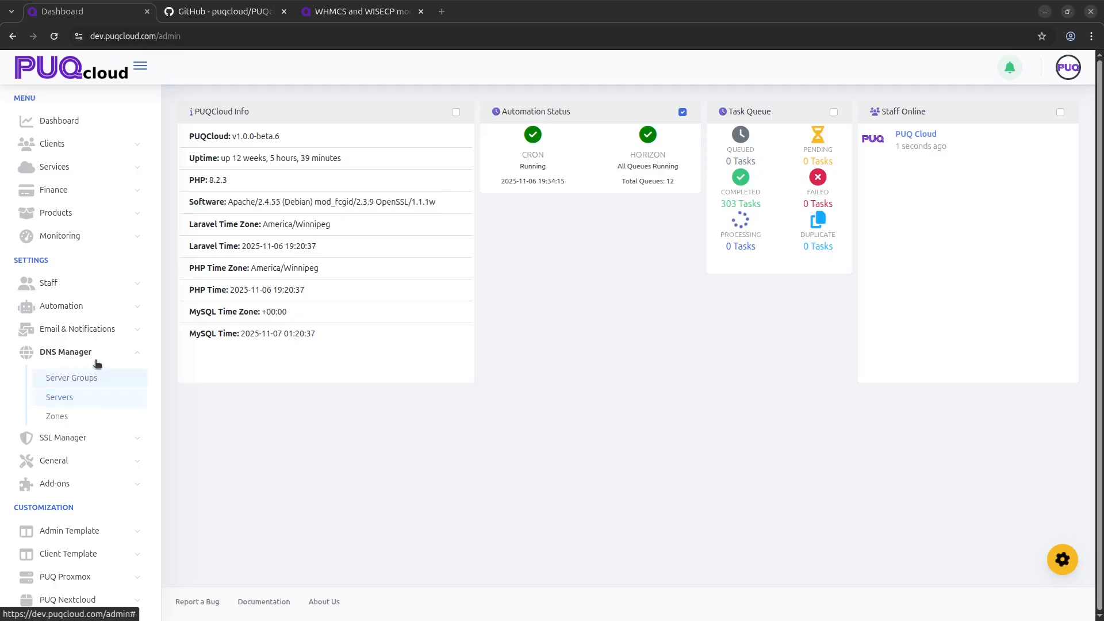
click(82, 401)
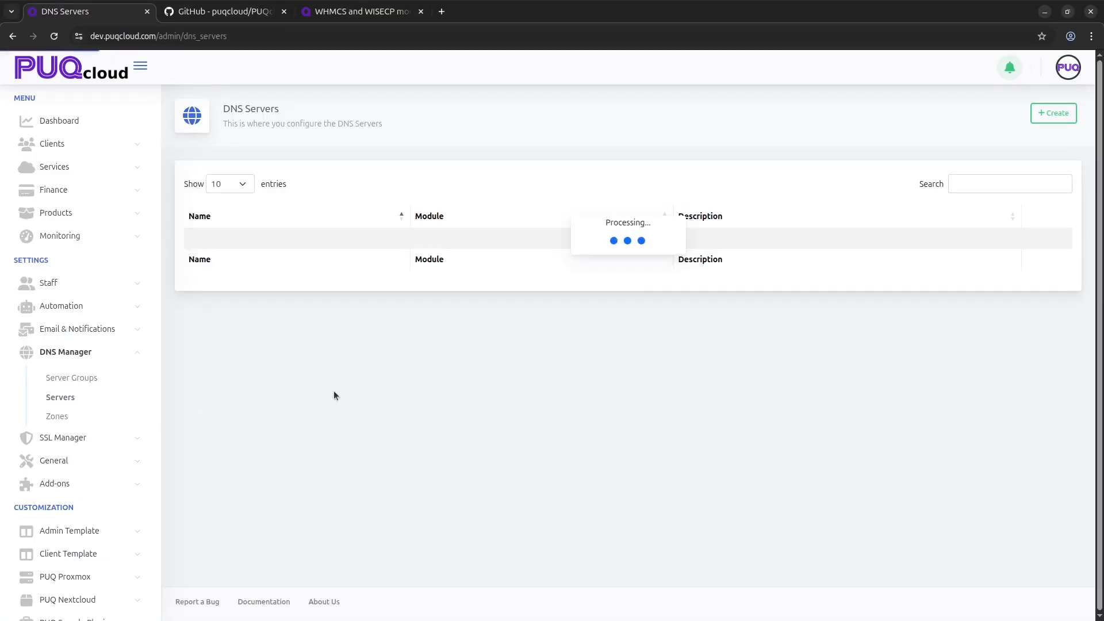
drag(349, 282, 413, 279)
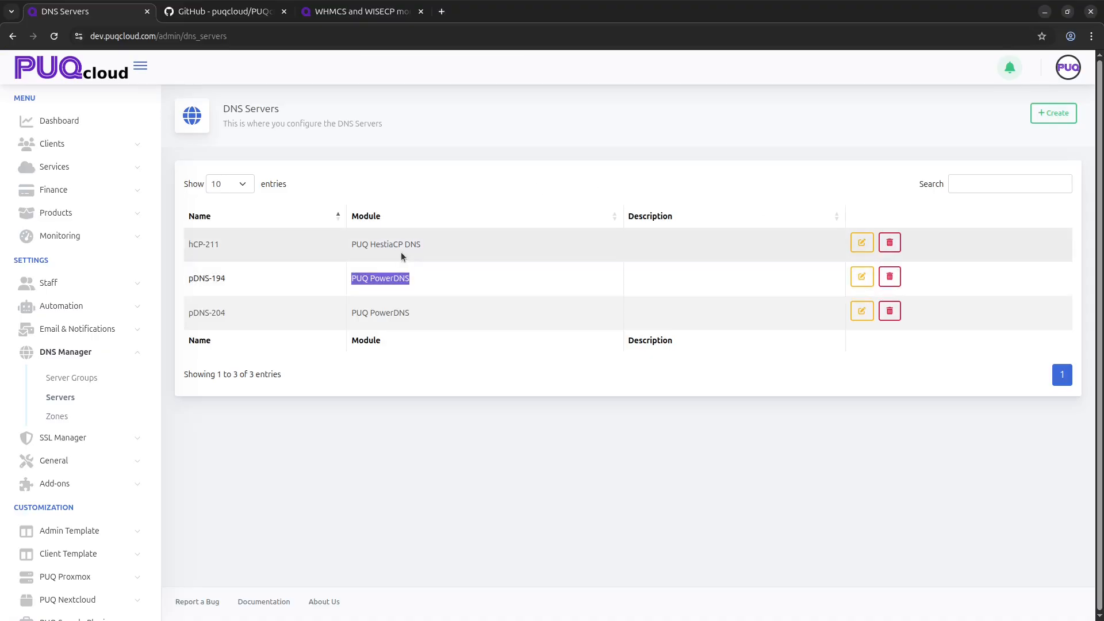
drag(371, 246, 478, 243)
View the modules offered for a new DNS server and close the creation form without saving.
click(1042, 111)
click(517, 181)
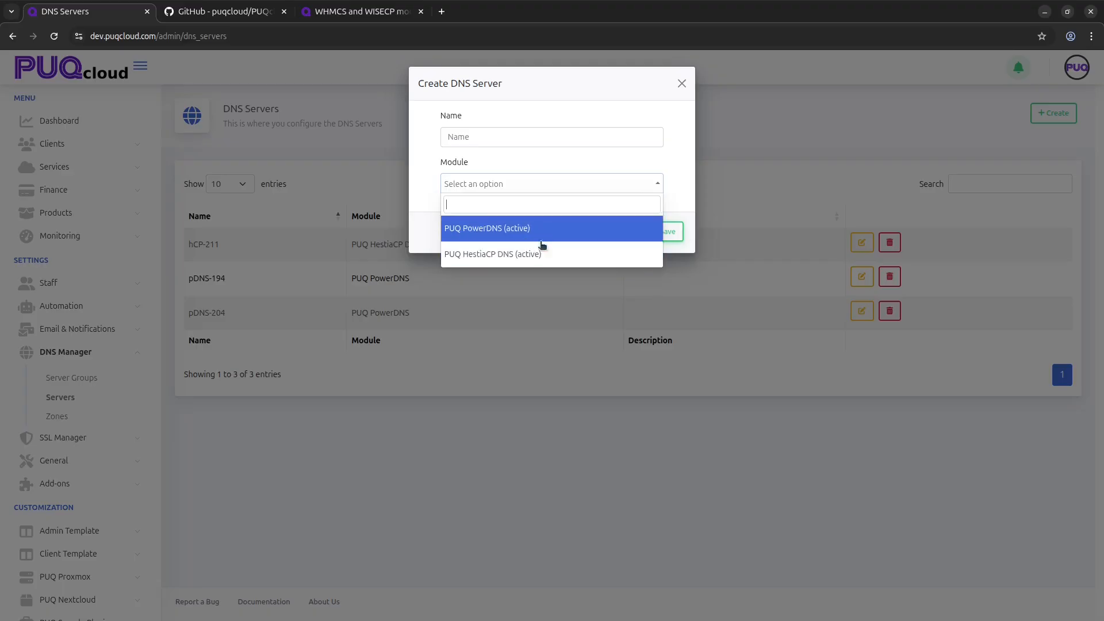
click(568, 388)
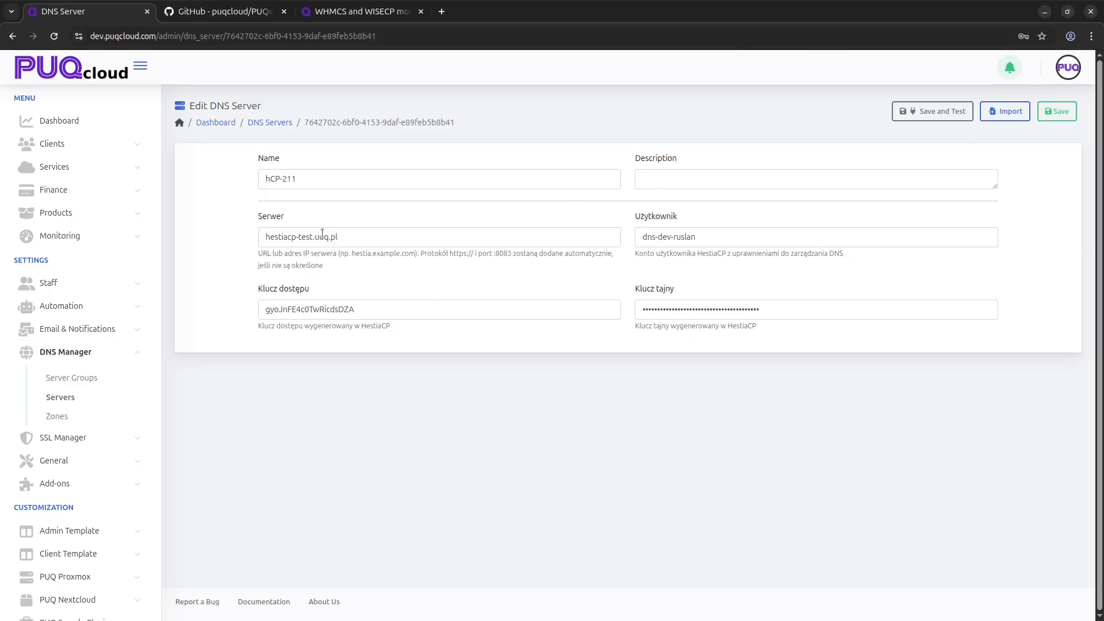
Save and test the connection of the hCP-211 DNS server, and open its zone import page.
click(527, 241)
click(747, 237)
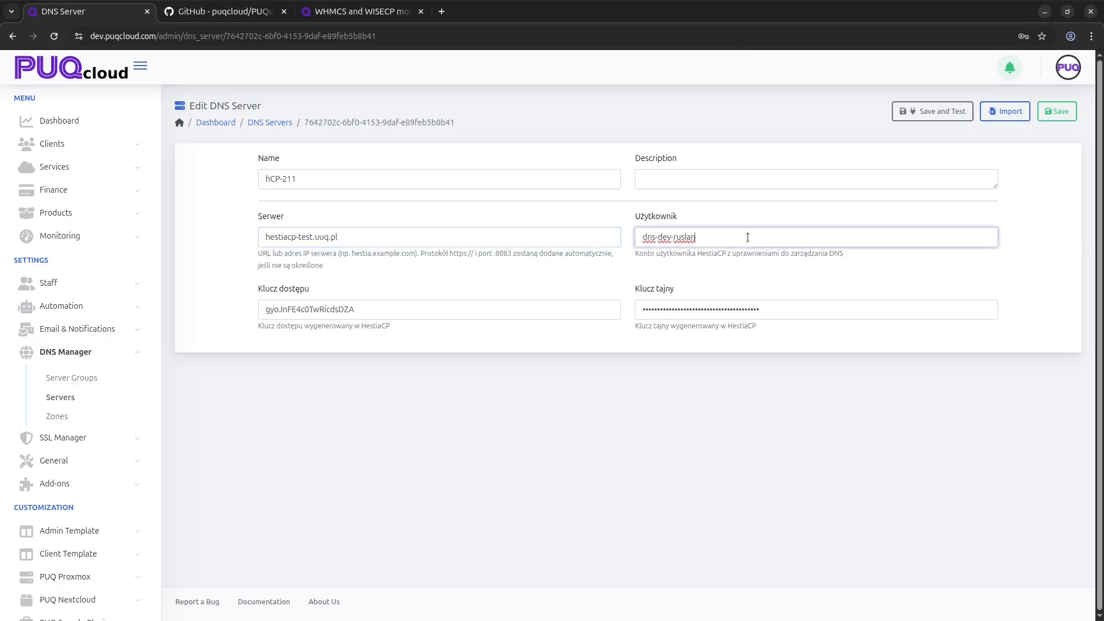
click(544, 310)
click(834, 317)
click(936, 113)
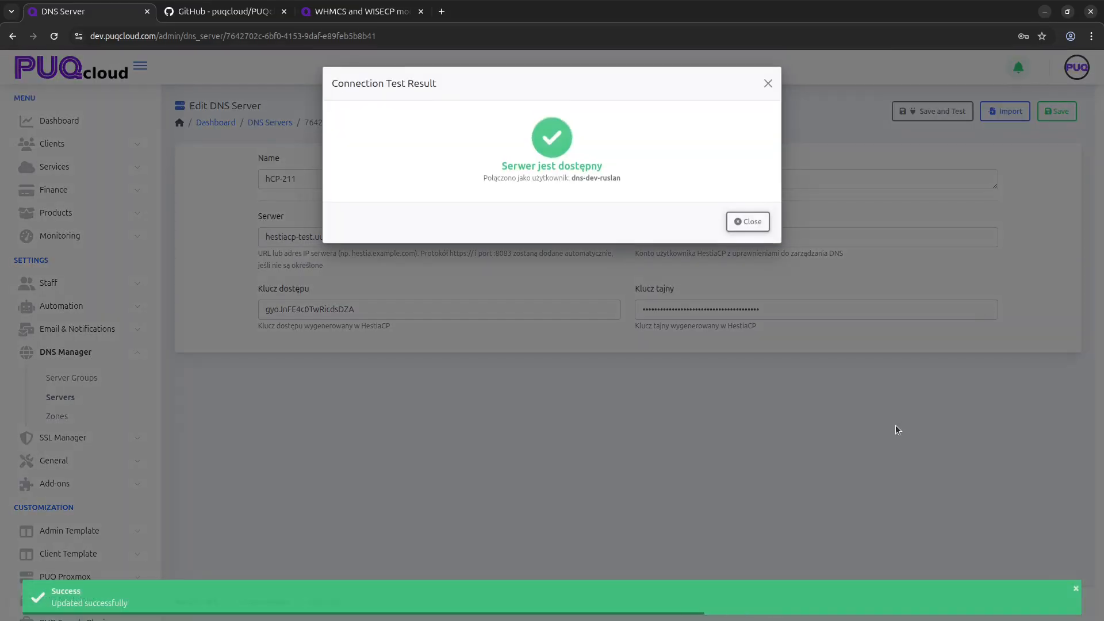
click(894, 426)
click(1005, 111)
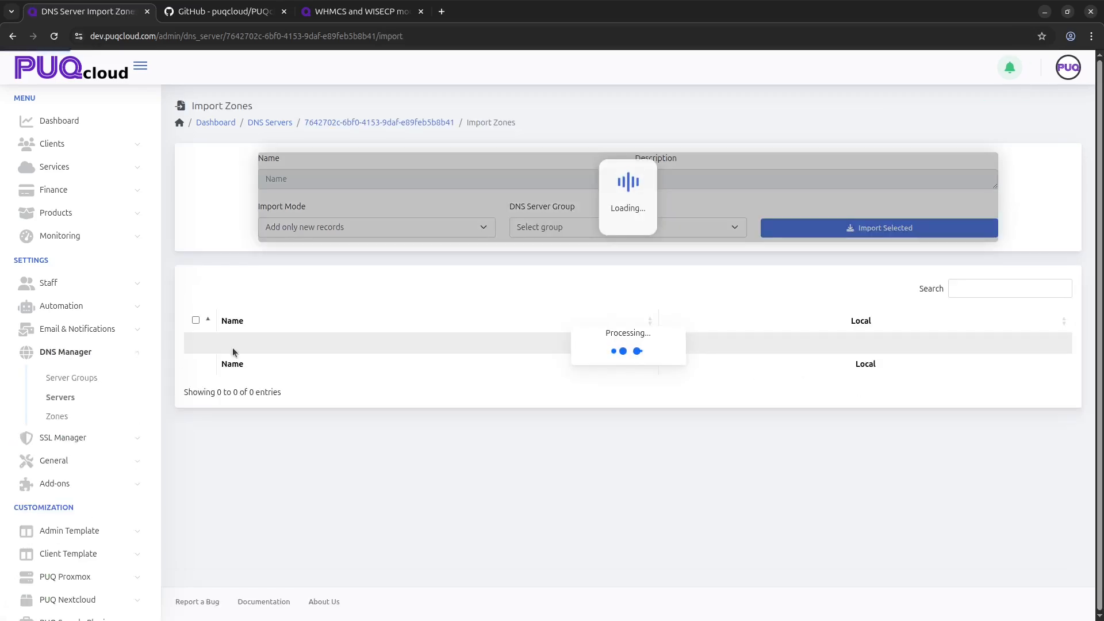
Open the PowerDNS (devns) server group and examine its NS domains and assigned DNS servers.
click(87, 381)
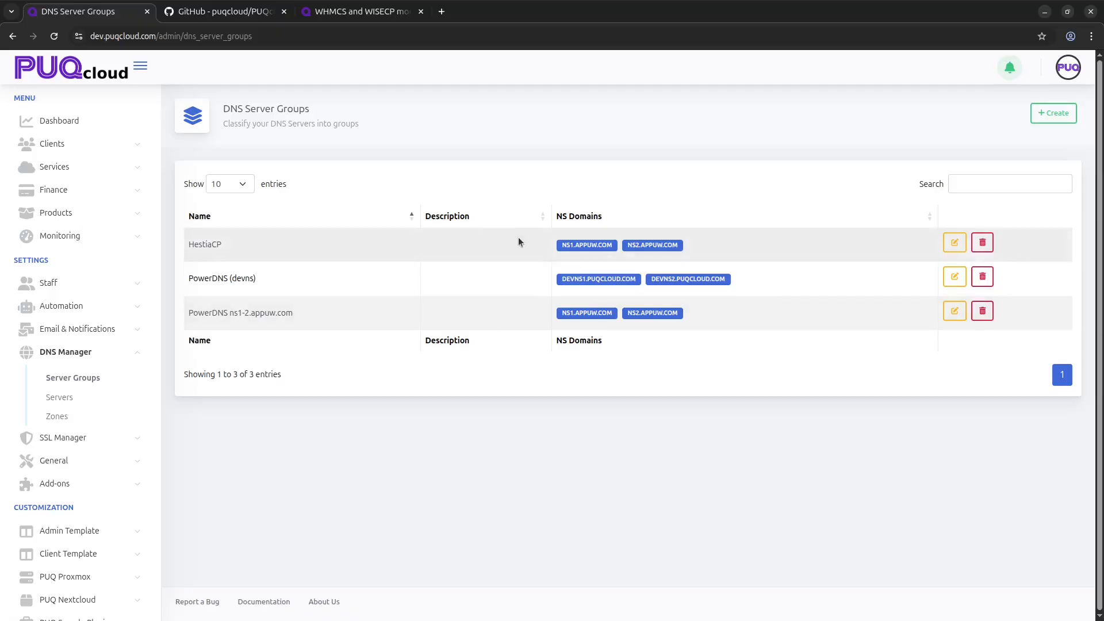
click(955, 276)
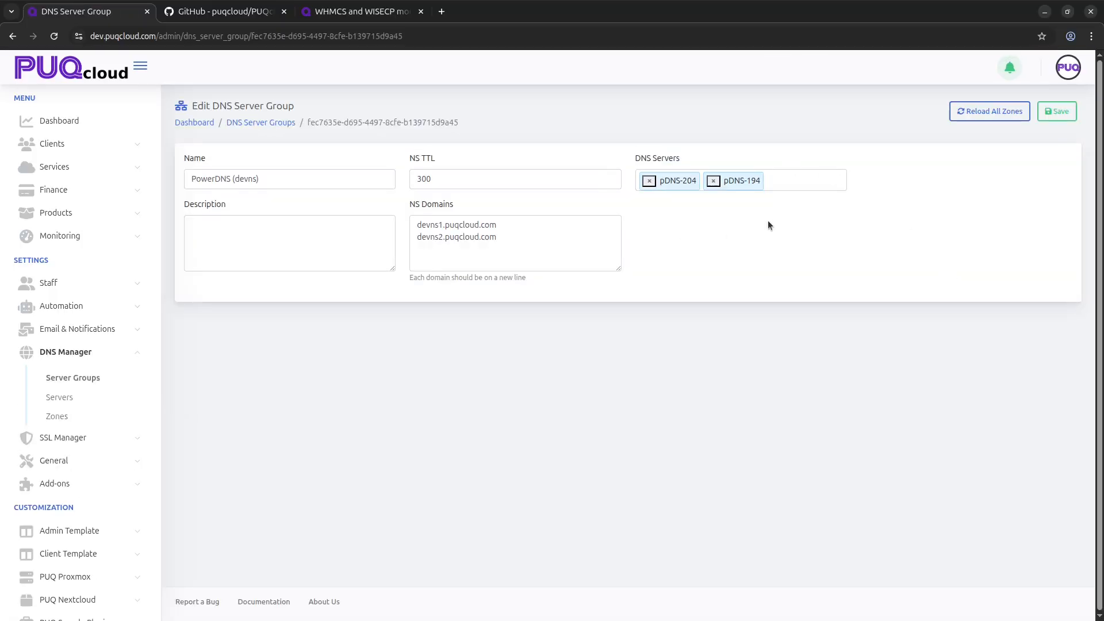
drag(506, 253, 406, 212)
click(715, 411)
drag(530, 268, 401, 225)
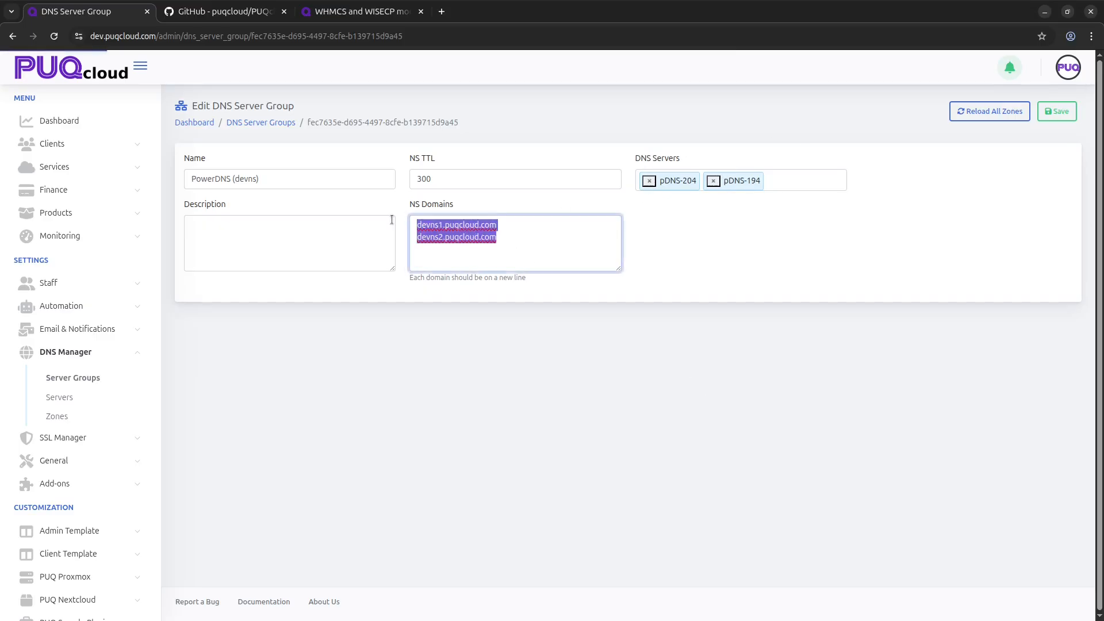
click(668, 384)
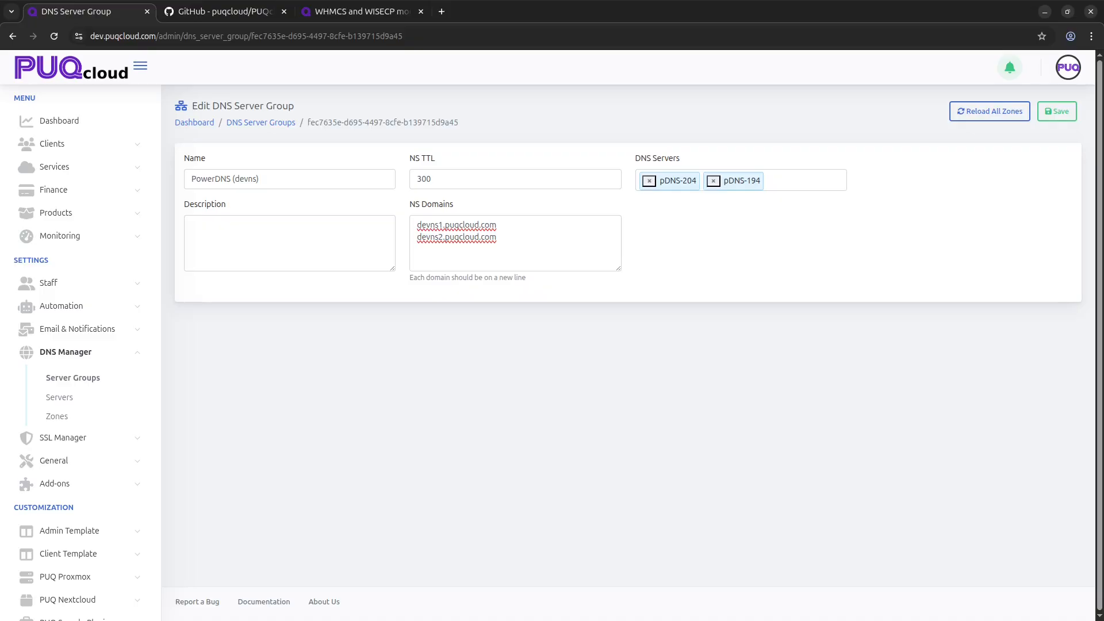
Open the DNS zones list, view the form for creating a zone, and close it without saving.
click(109, 421)
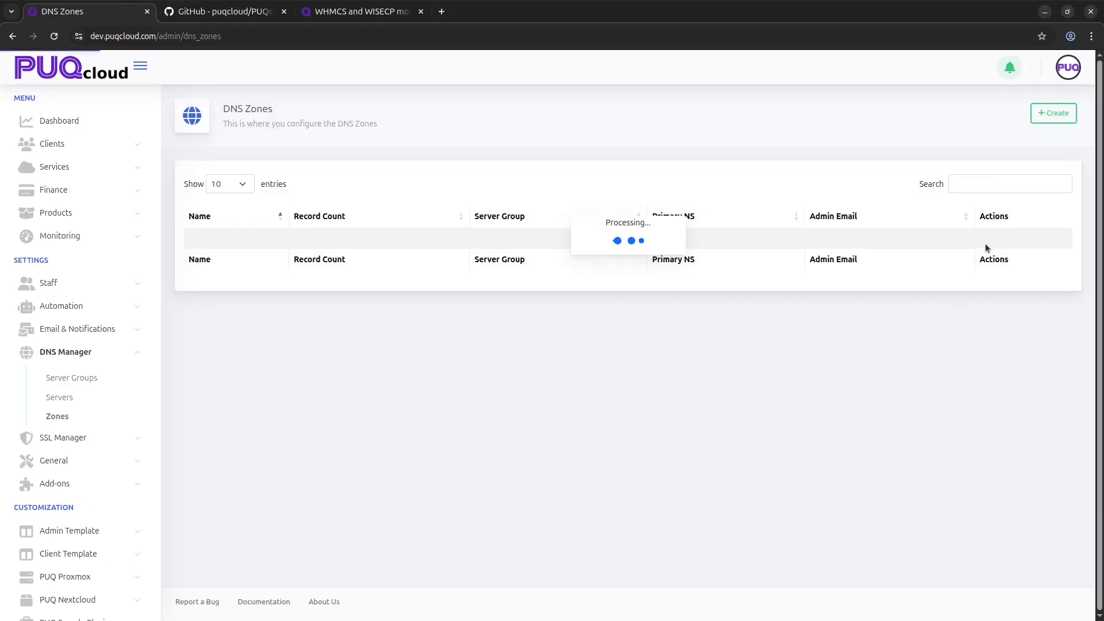
click(1053, 113)
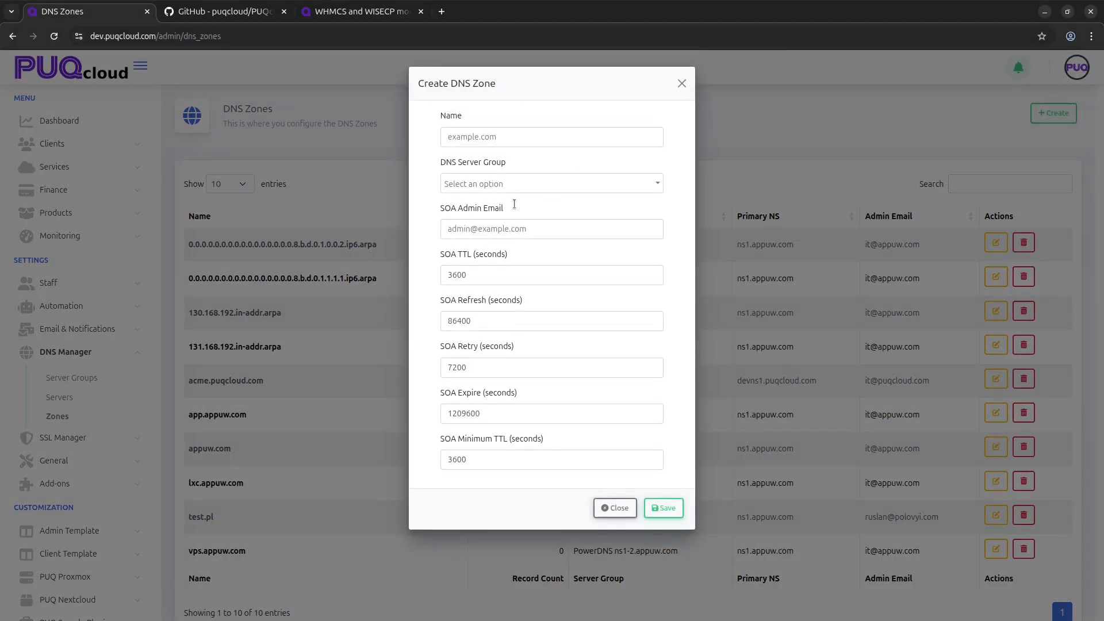
click(911, 128)
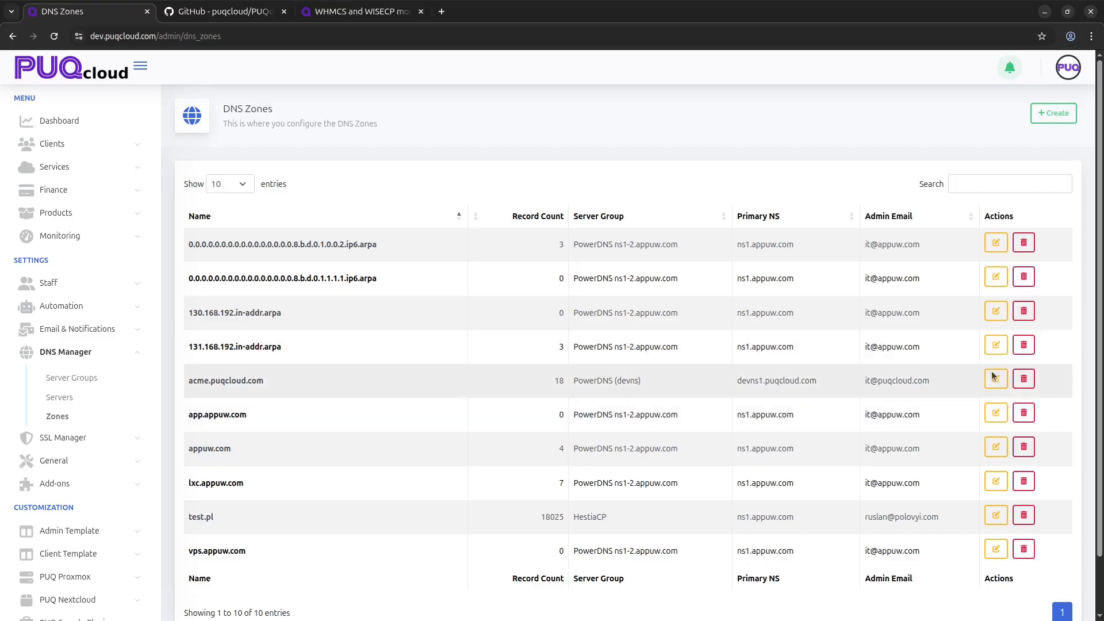
Open the appuw.com zone and view the settings of its ns2 A record without changing them.
click(995, 447)
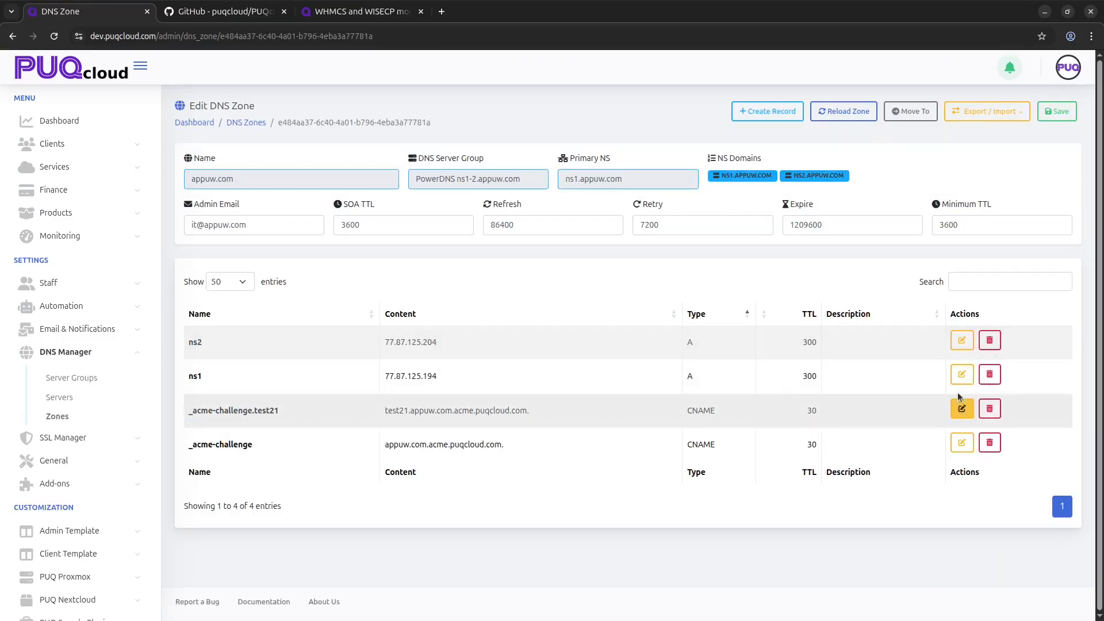
click(962, 340)
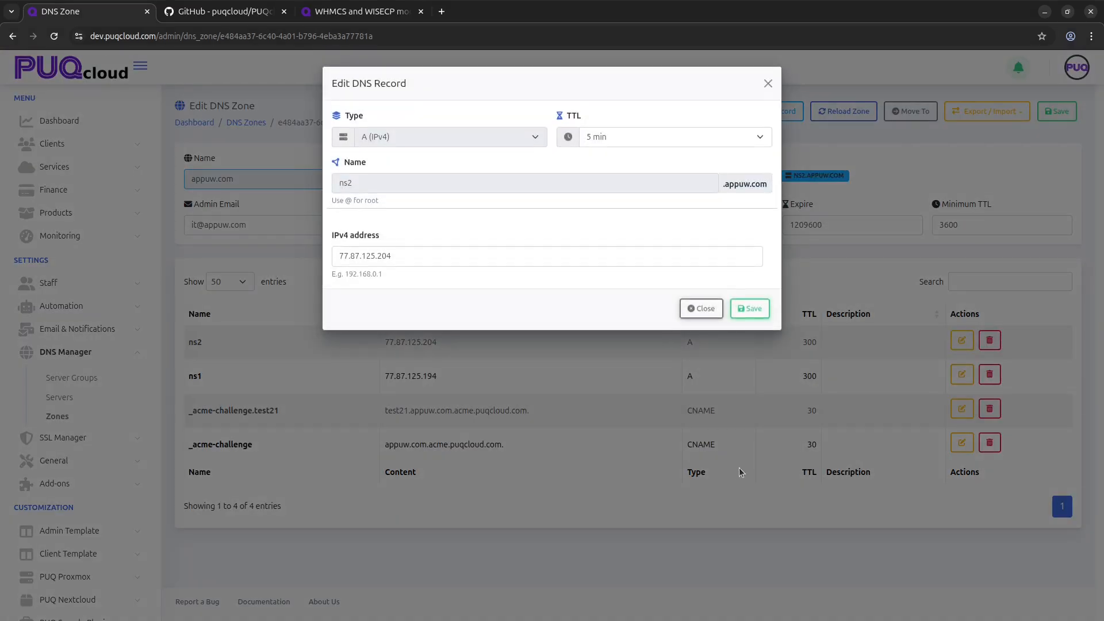
click(739, 472)
View the appuw.com zone's options for moving to another server group and for exporting or importing records.
click(926, 115)
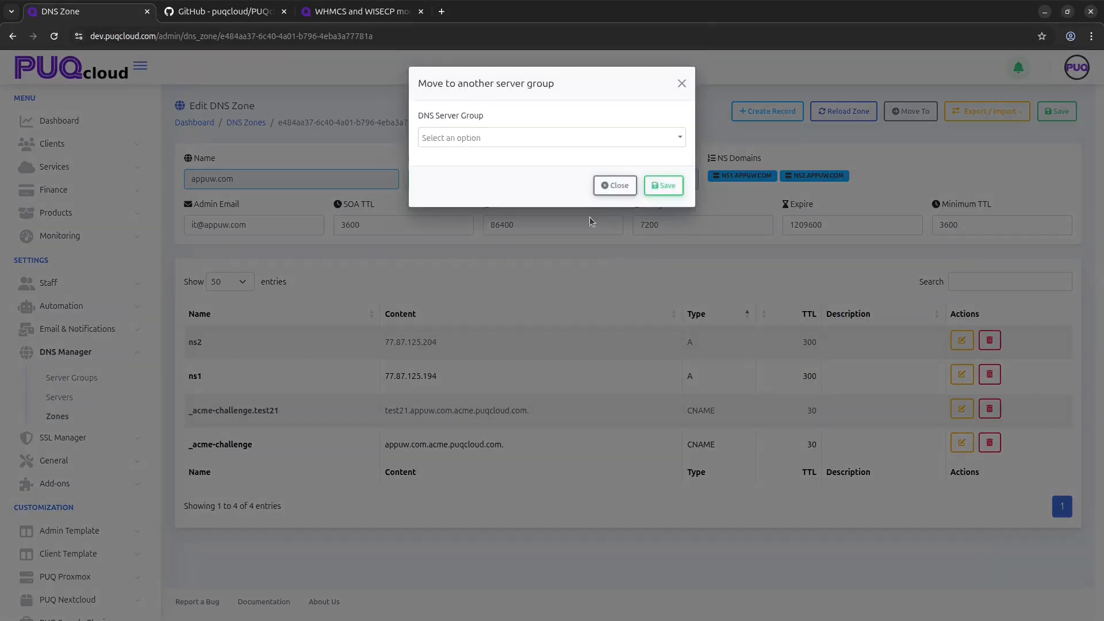
click(584, 139)
click(849, 246)
click(994, 111)
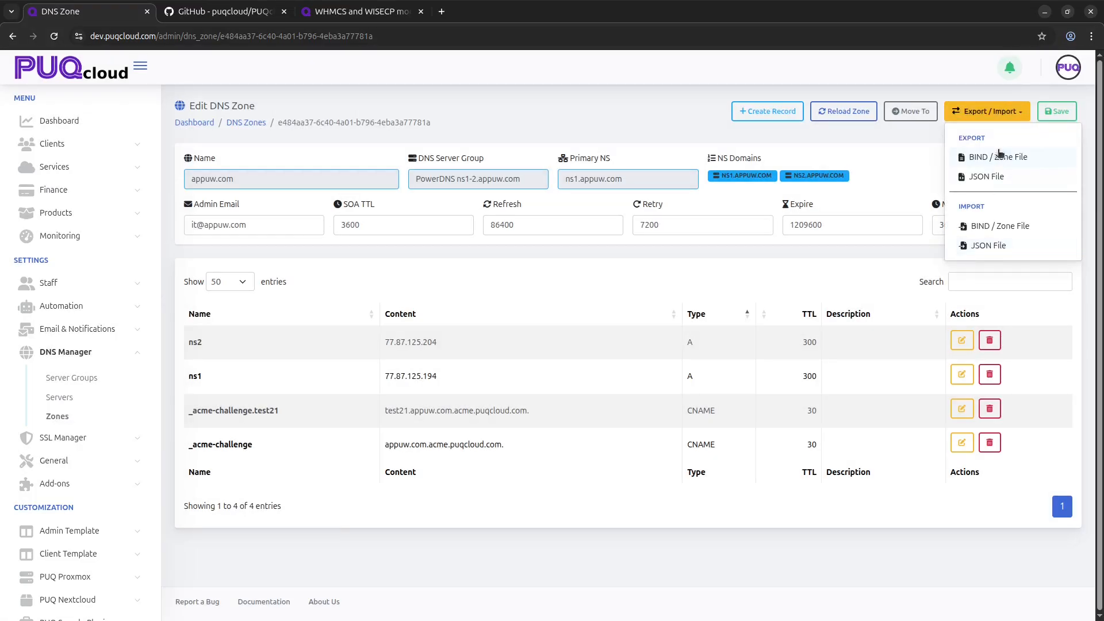
click(900, 166)
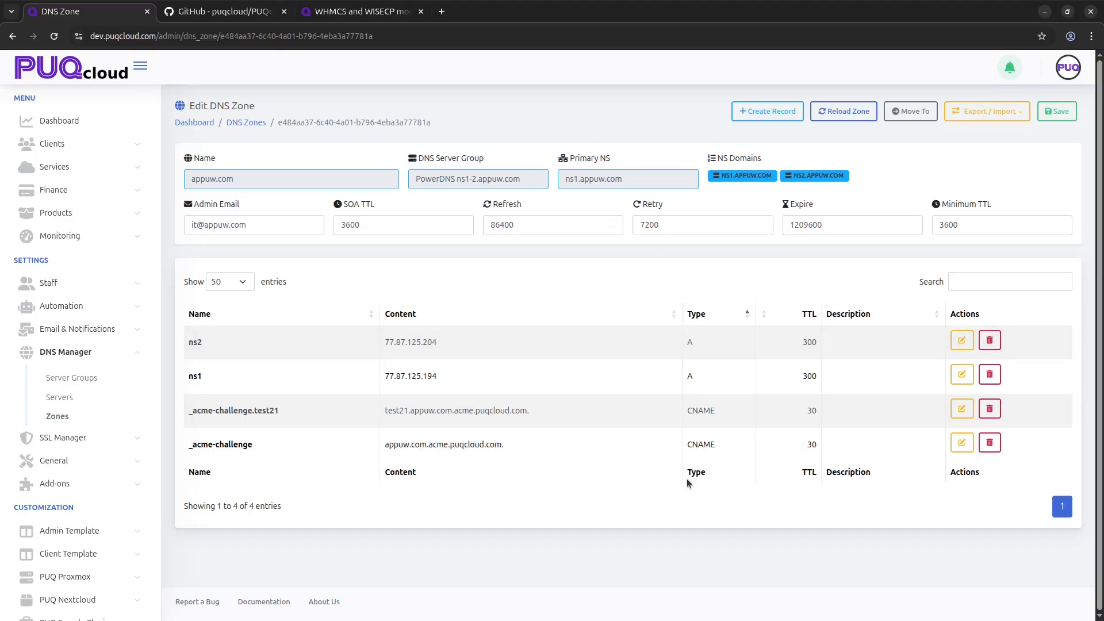
Open the SSL Manager's list of certificate authorities.
click(64, 438)
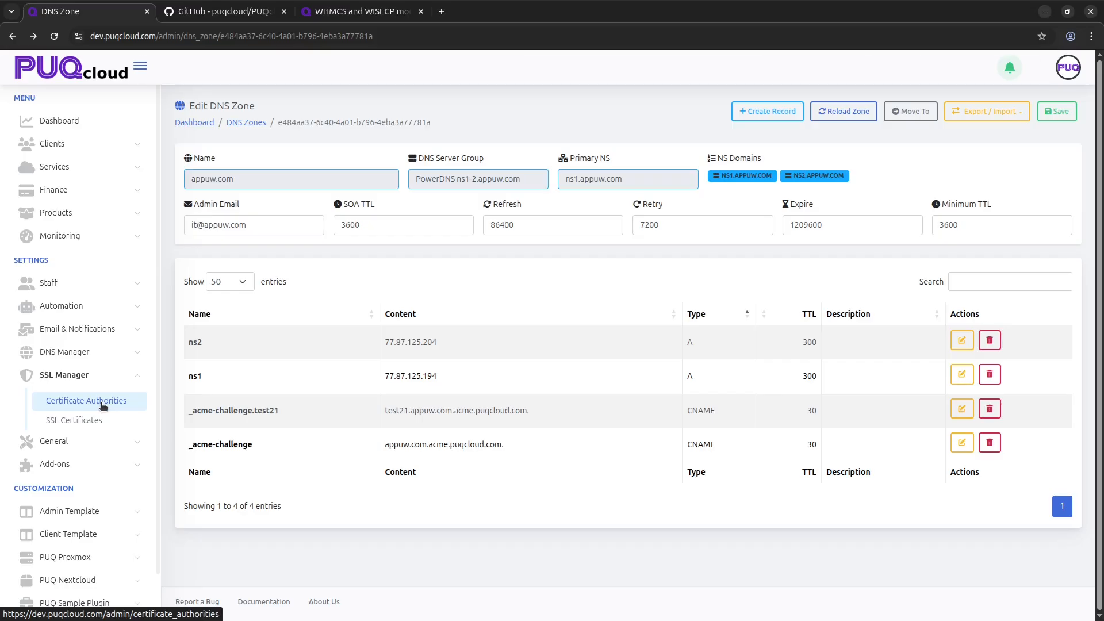
click(103, 406)
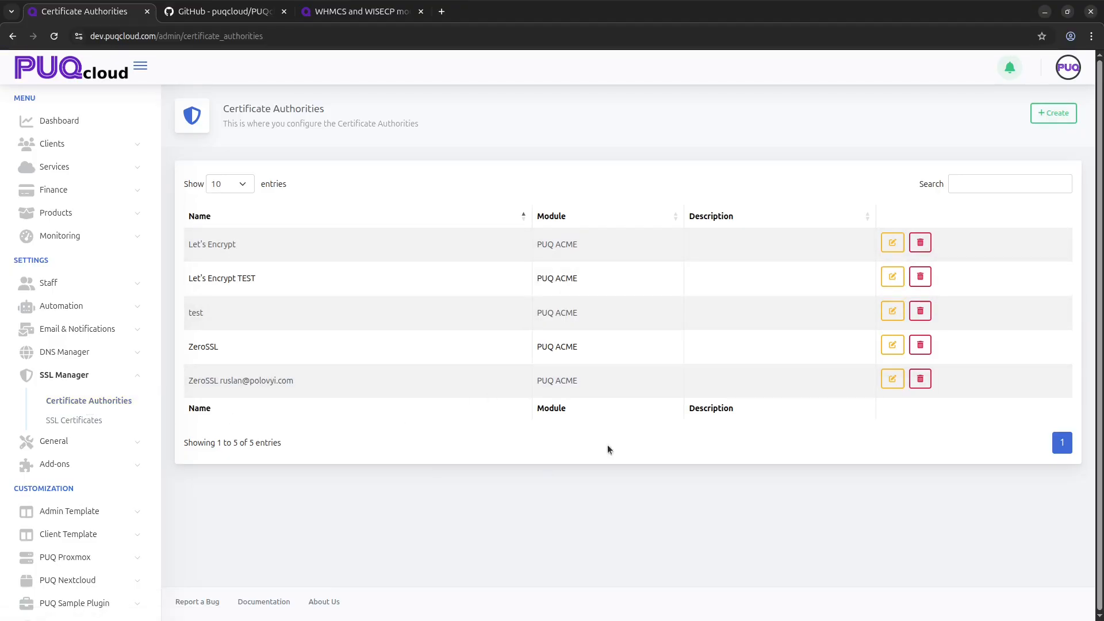
View the form for creating a certificate authority and its module options, and close it without saving.
triple_click(592, 251)
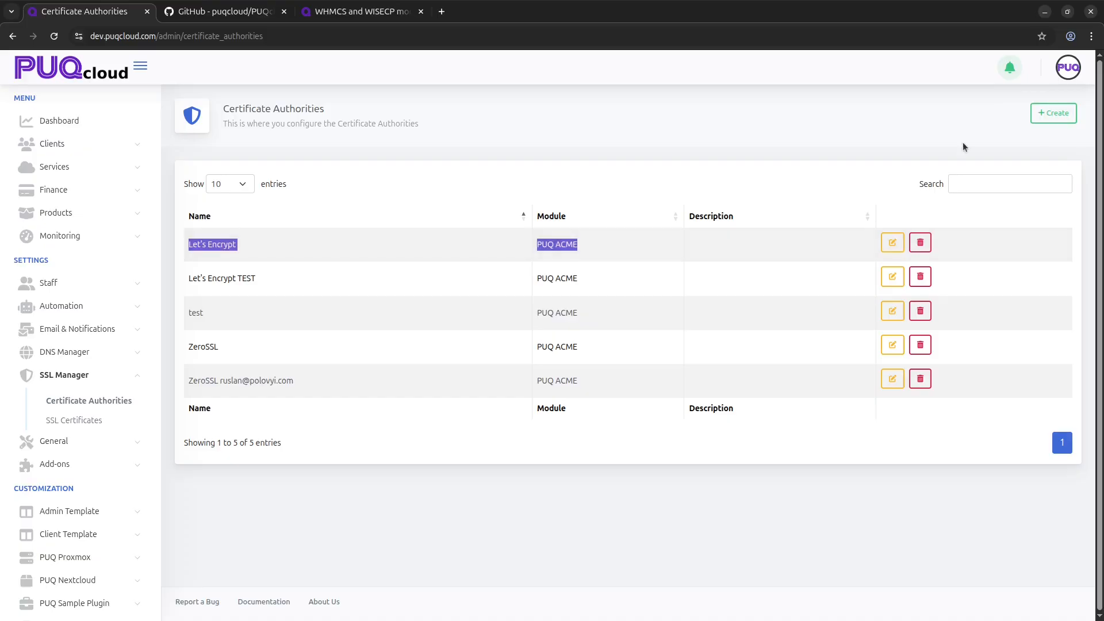
click(1053, 113)
click(485, 182)
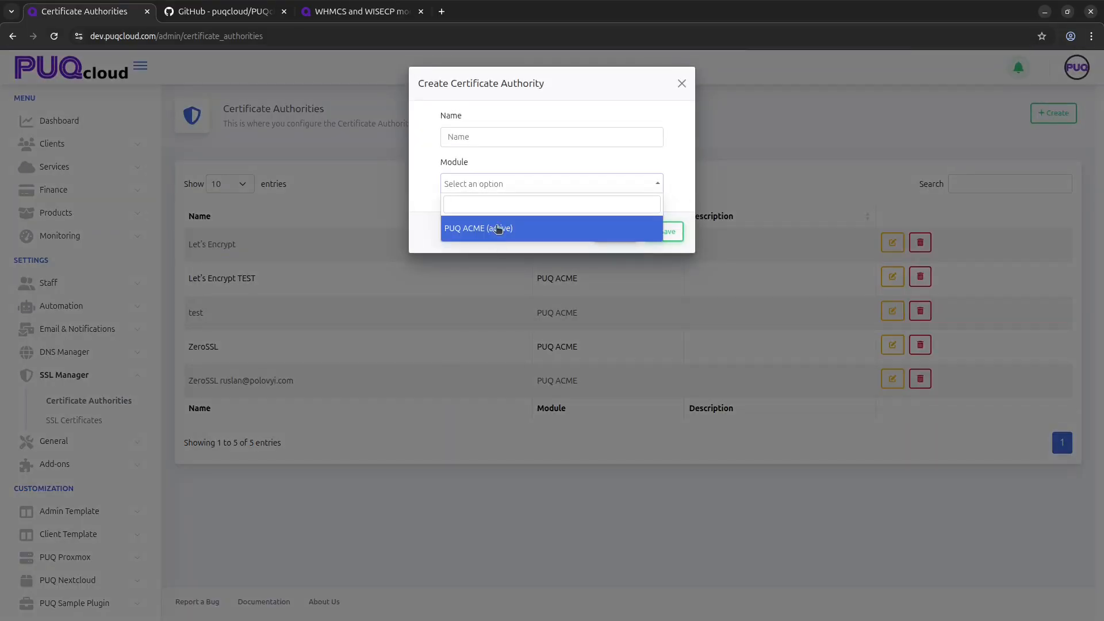
click(734, 174)
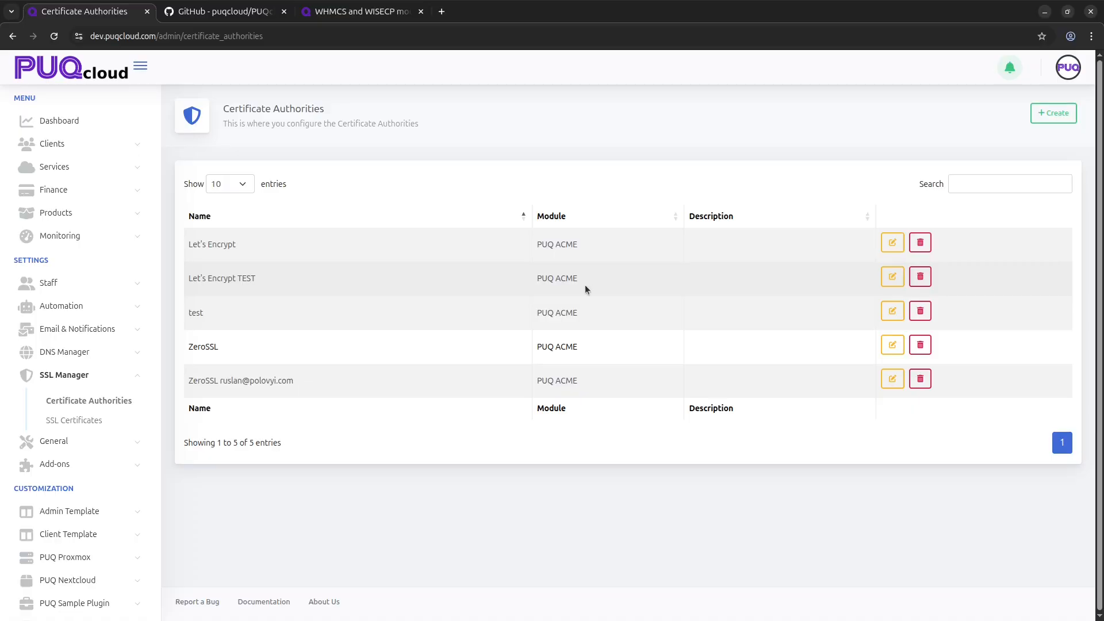
click(599, 345)
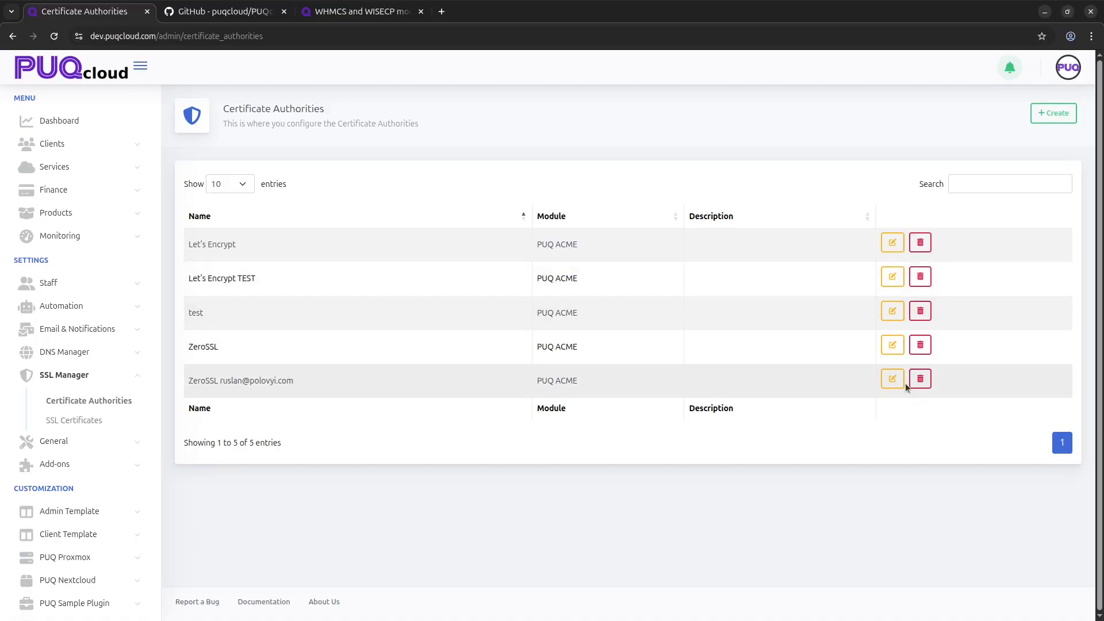
Open the Let's Encrypt TEST authority and view its certificate authority choices and ACME account email without changing them.
click(892, 277)
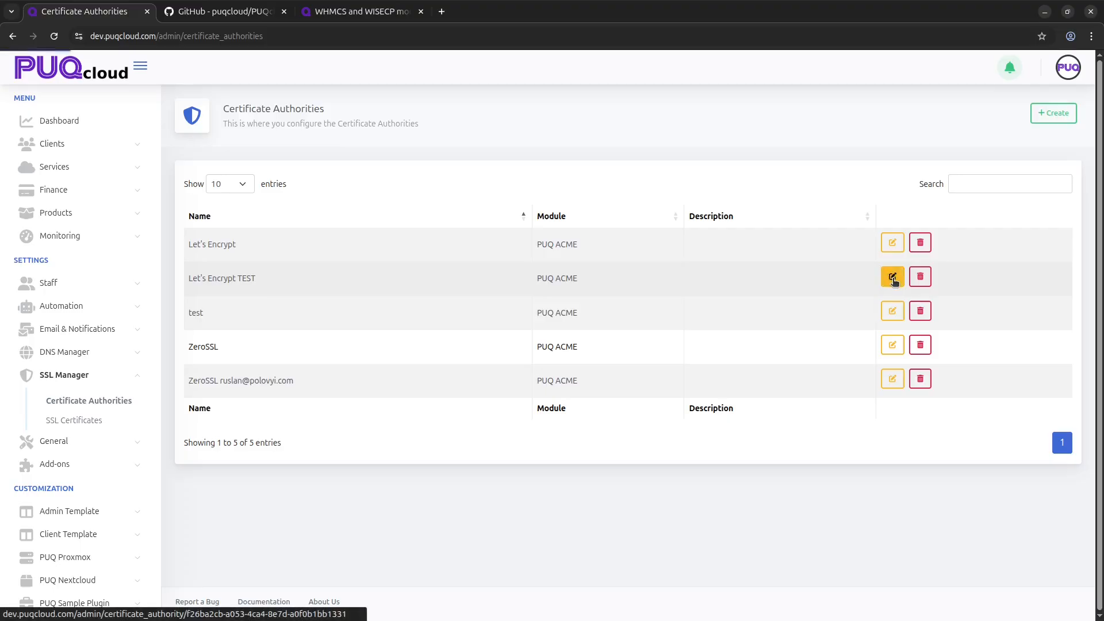
double_click(212, 346)
double_click(221, 279)
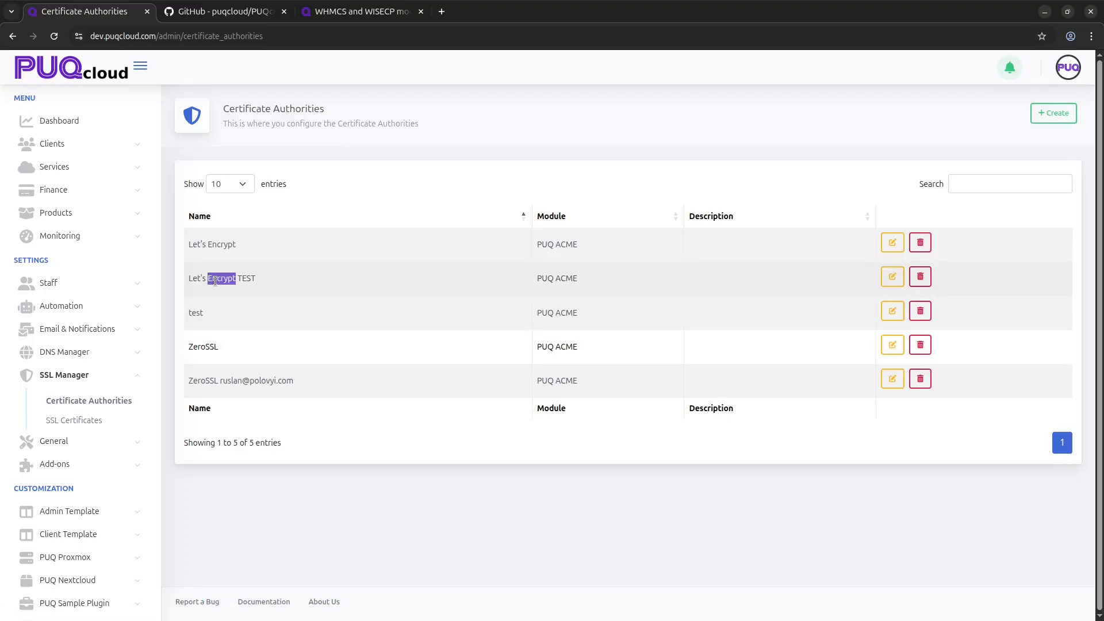
click(892, 277)
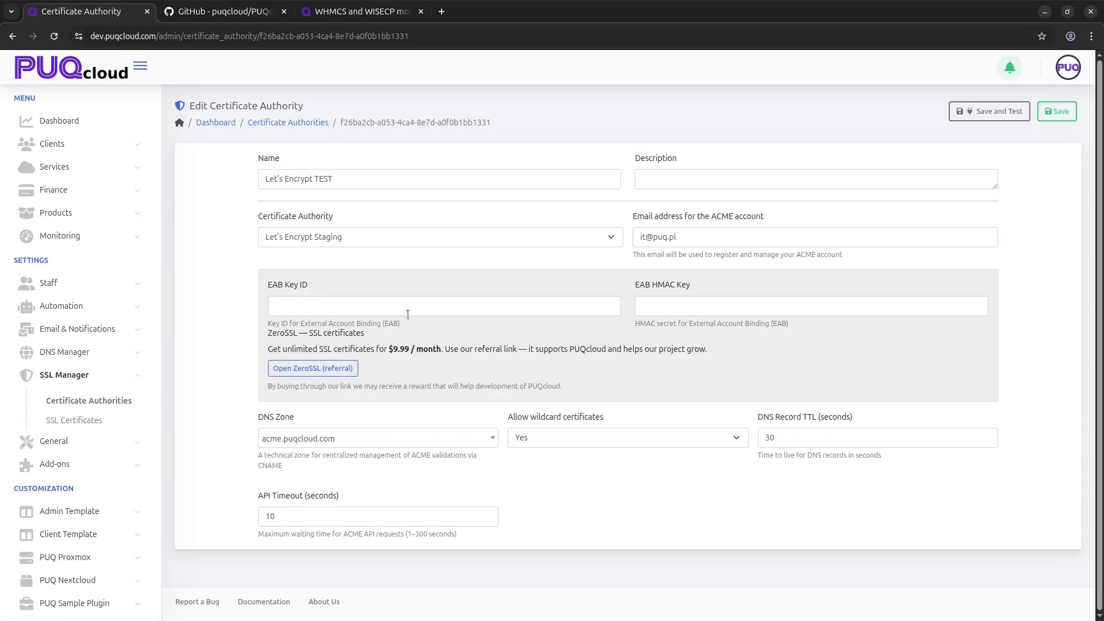
click(363, 236)
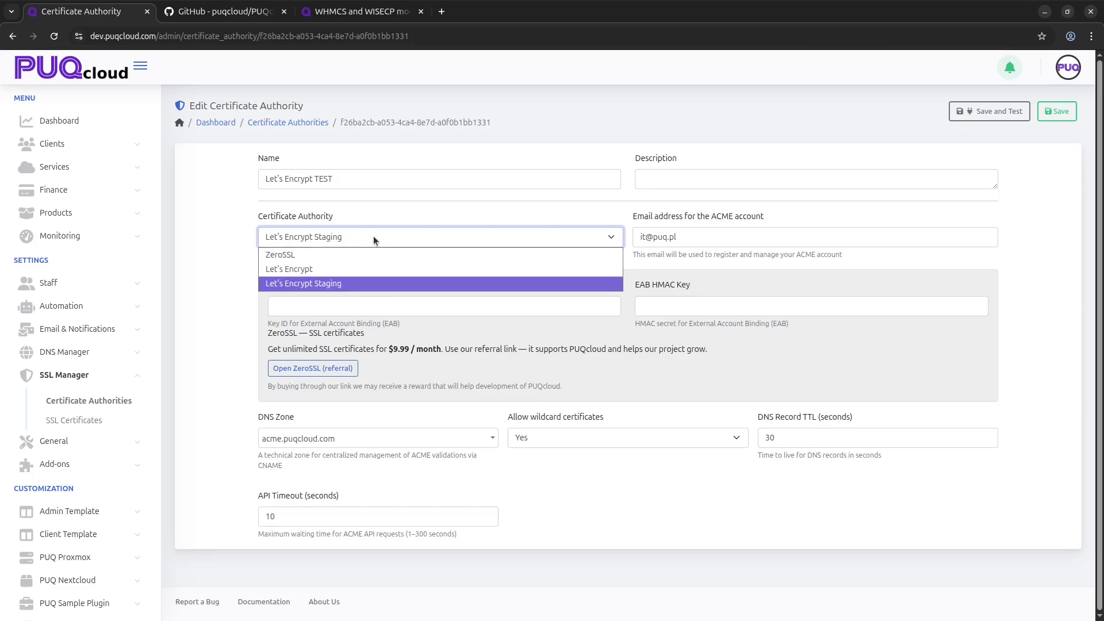
click(374, 236)
click(691, 242)
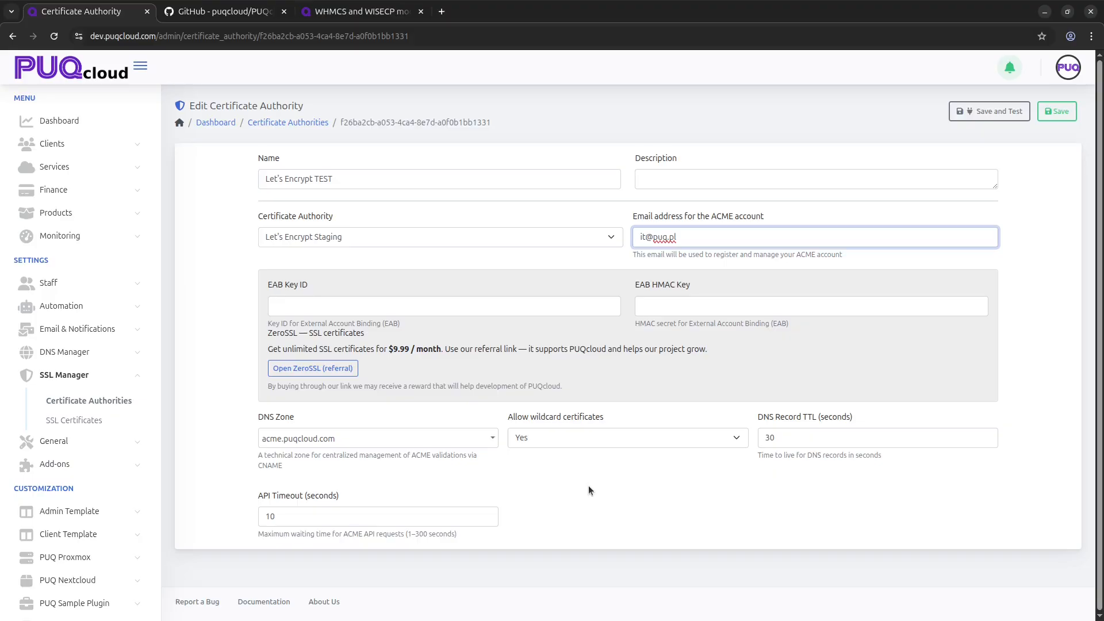
Browse the DNS zones available for the Let's Encrypt TEST authority and keep acme.puqcloud.com selected.
click(431, 442)
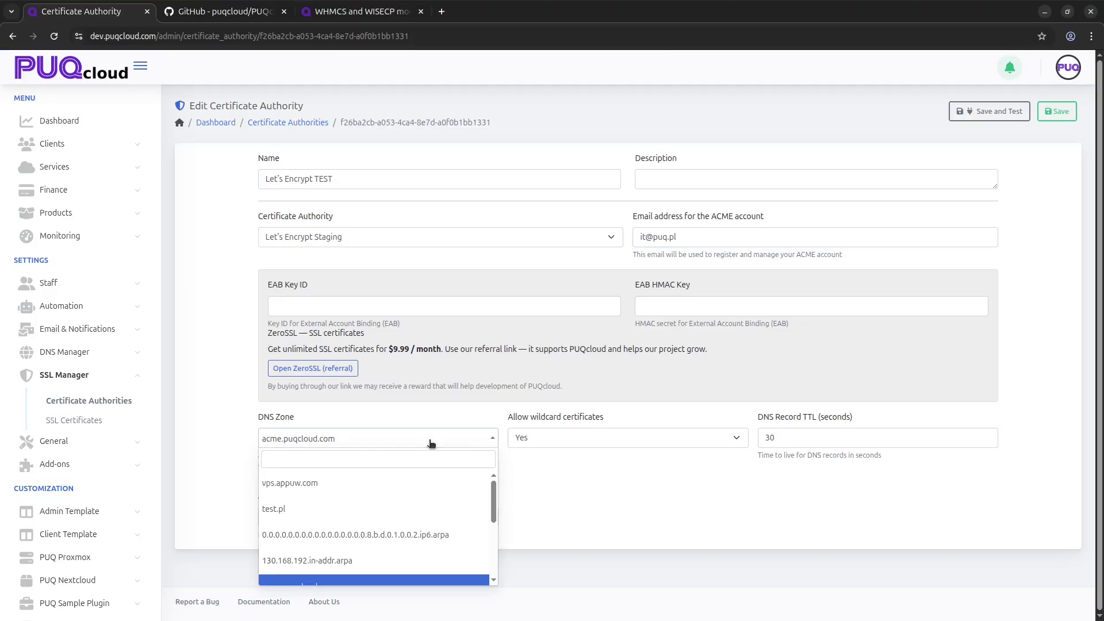
drag(496, 494, 498, 519)
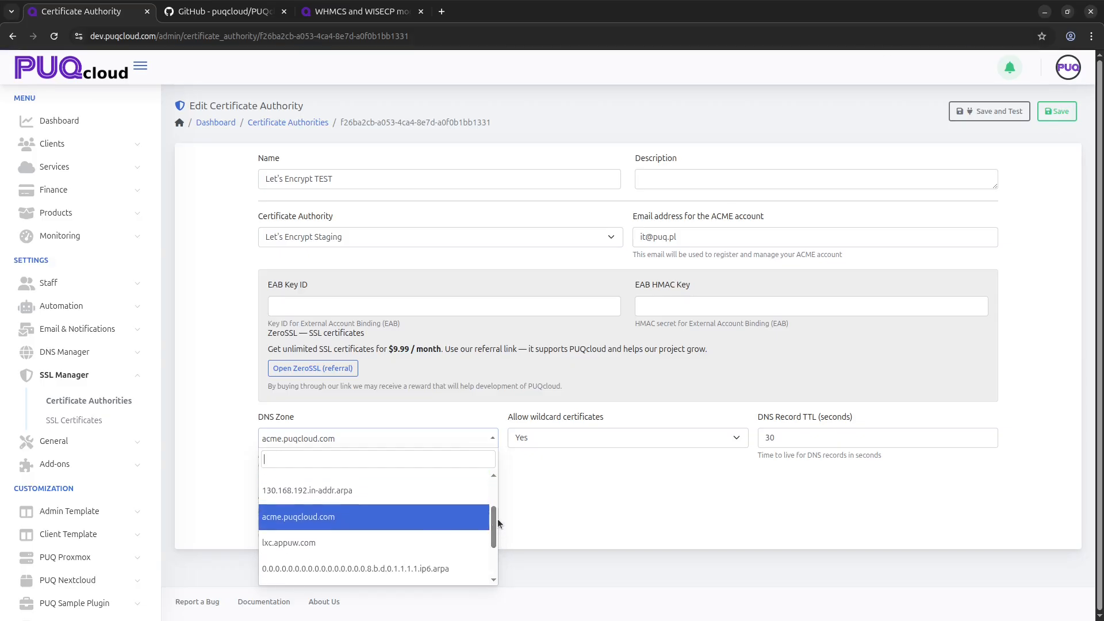
click(350, 520)
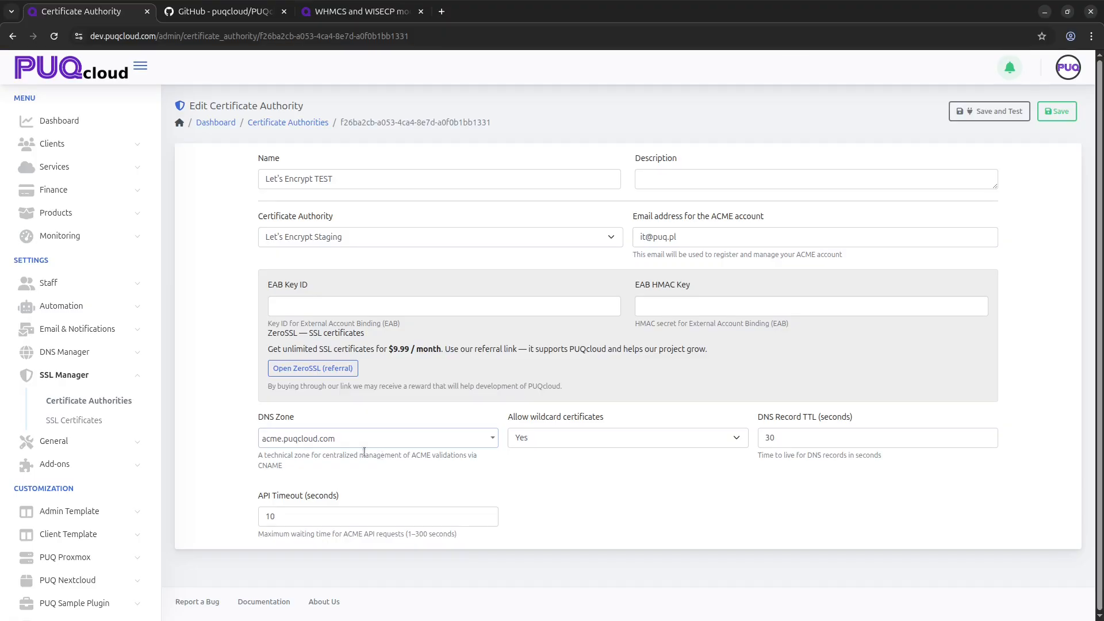
Open the SSL certificates list and start a new certificate for the domain test-test.appuw.com.
click(86, 420)
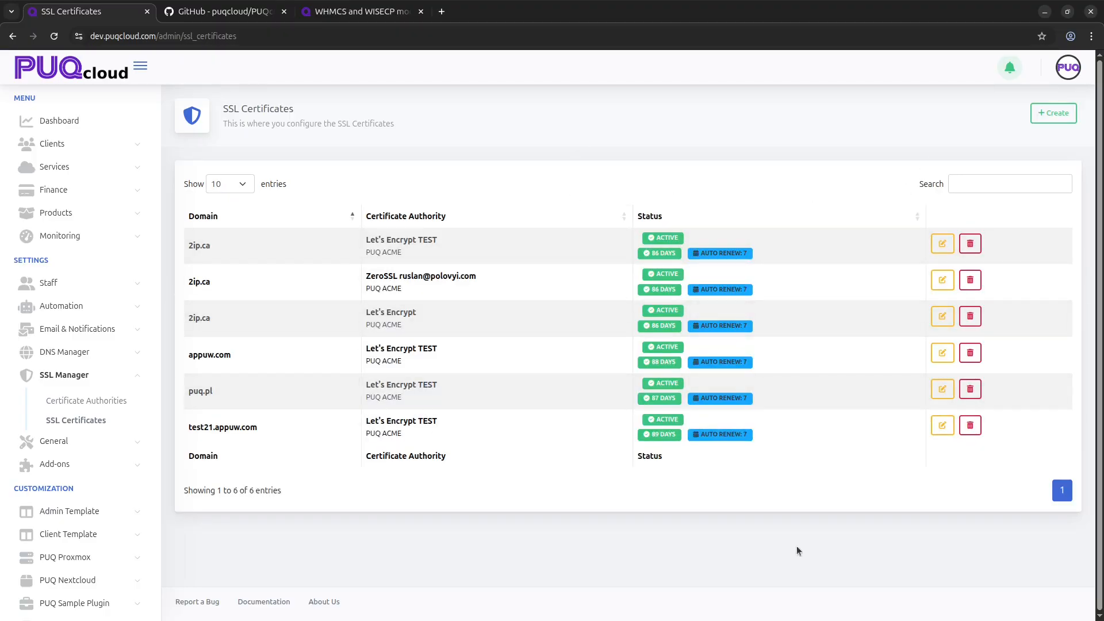
click(1053, 112)
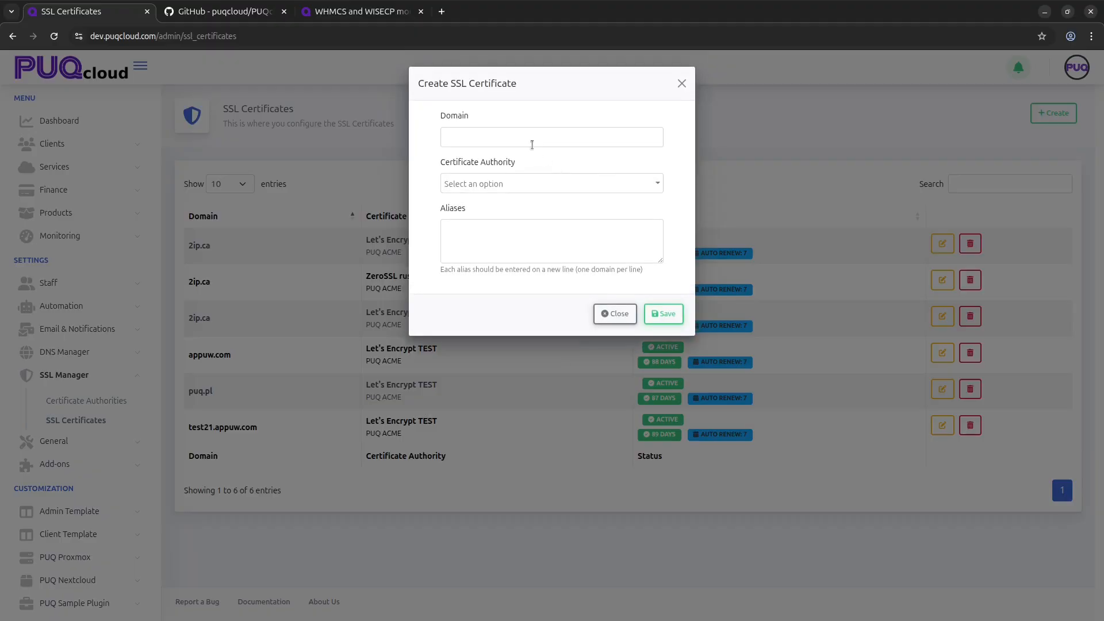
click(470, 136)
text(t)
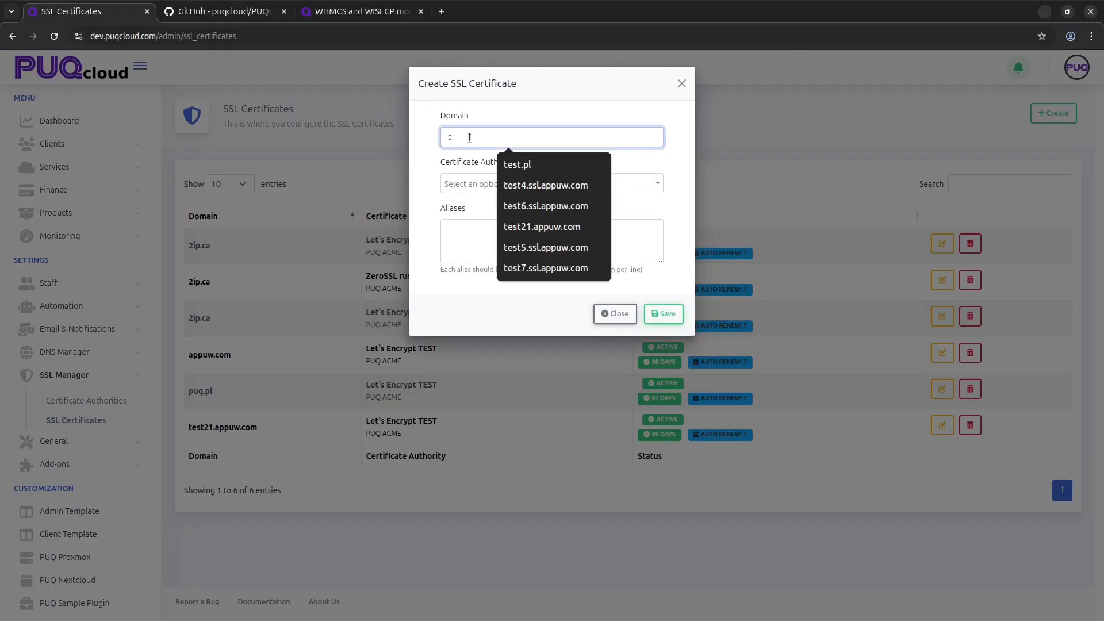
text(est)
key(Down)
key(Down)
key(Down)
key(Down)
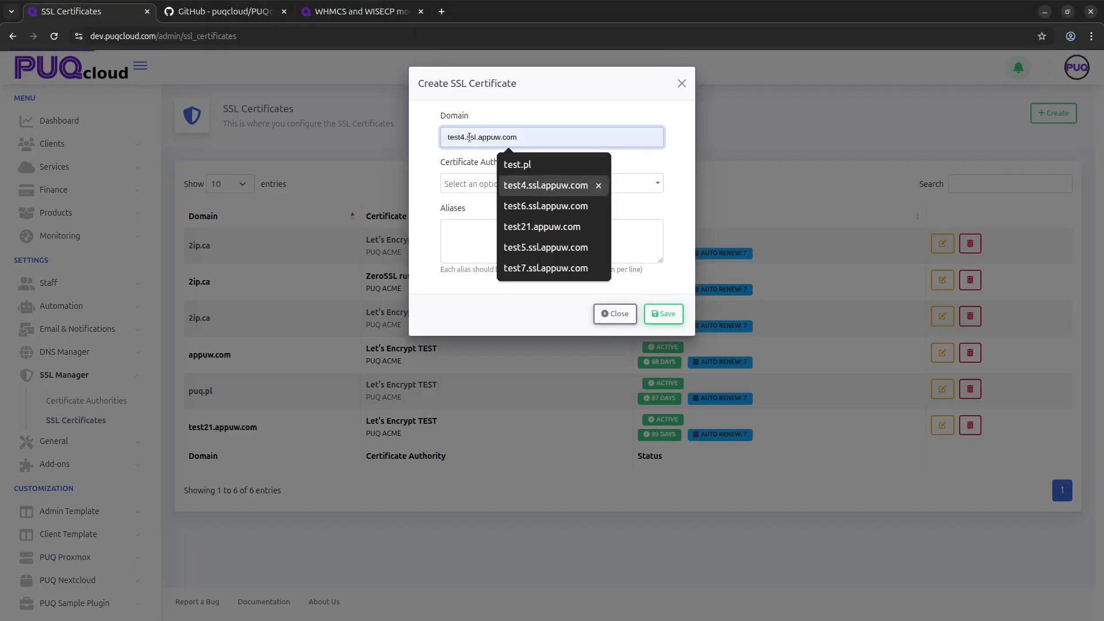
key(Return)
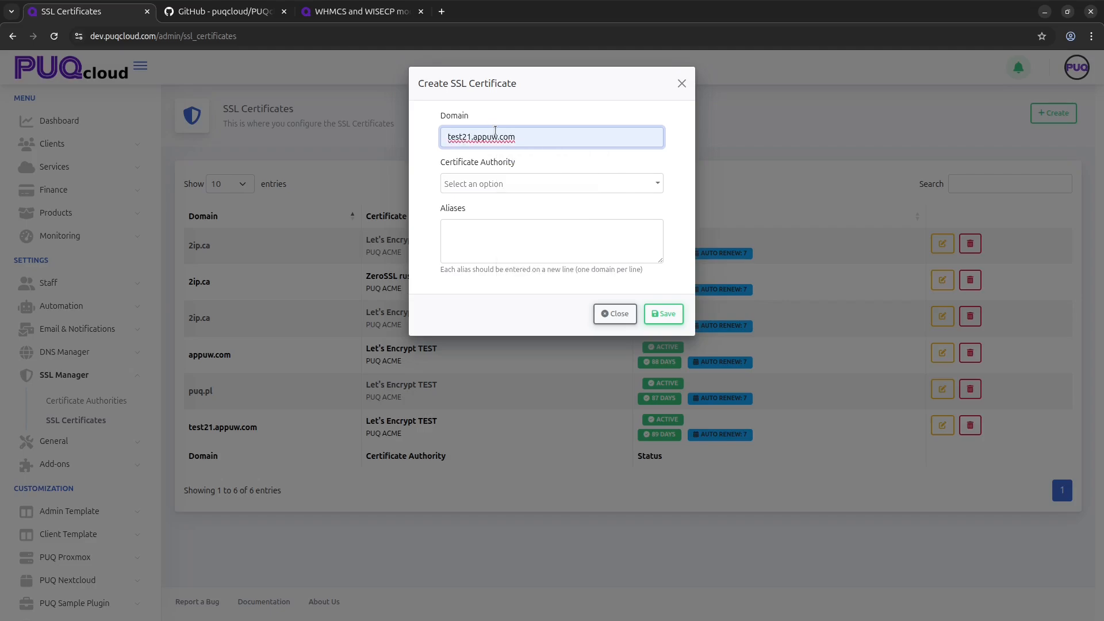
text(-test)
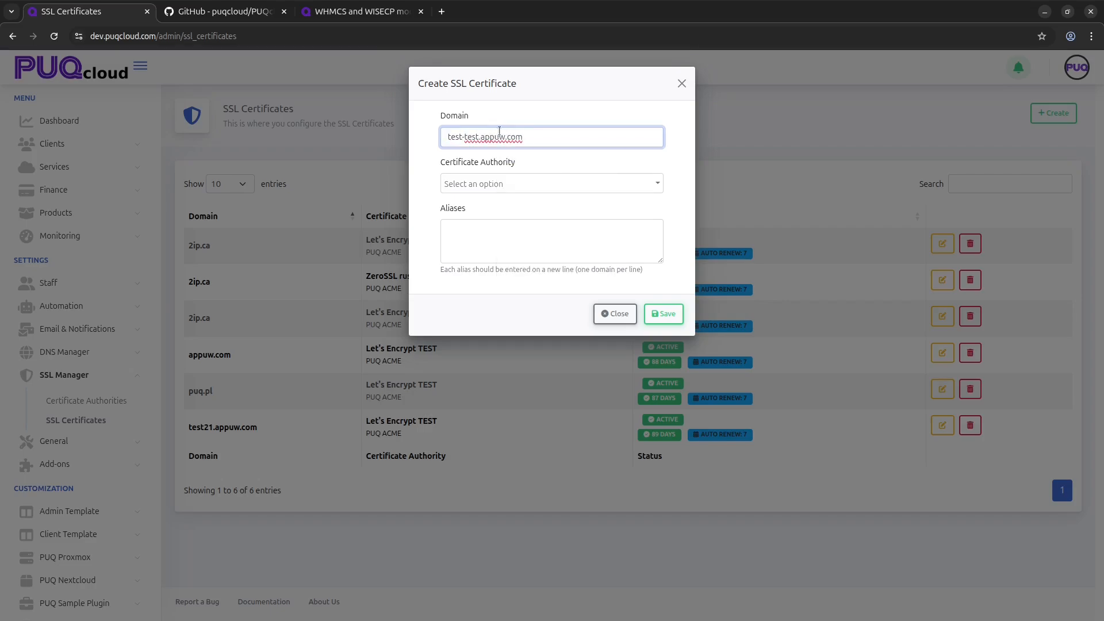
Choose Let's Encrypt TEST as the new certificate's authority and save the certificate.
click(522, 183)
click(521, 291)
click(510, 184)
scroll(501, 316, down, 1)
click(500, 317)
click(663, 313)
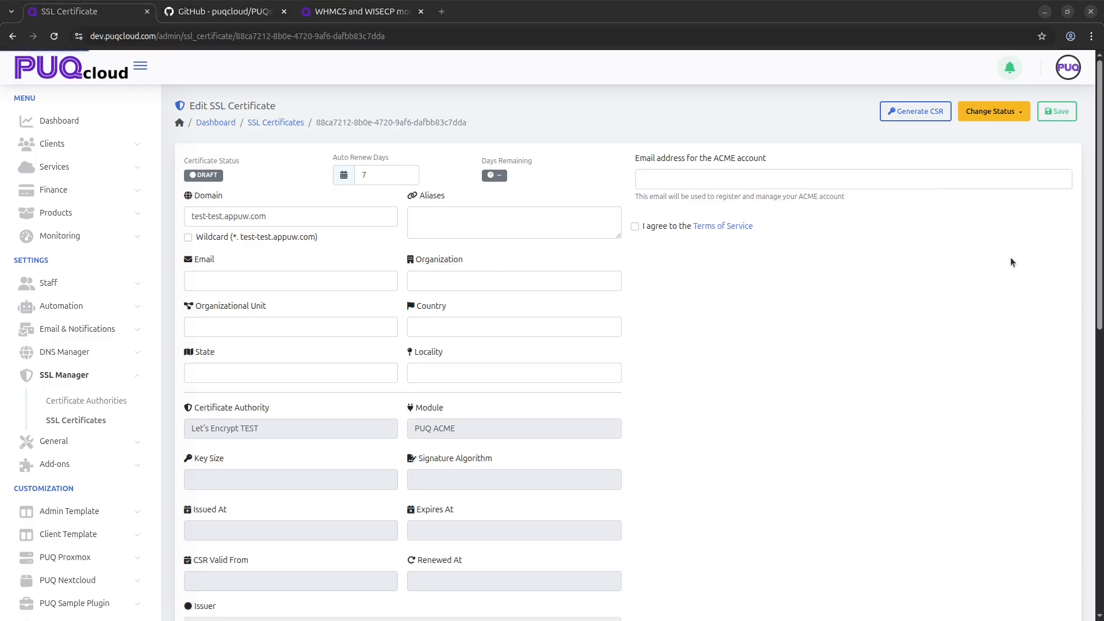
Enter the ACME account email for the certificate, agree to the Terms of Service, and save.
click(772, 176)
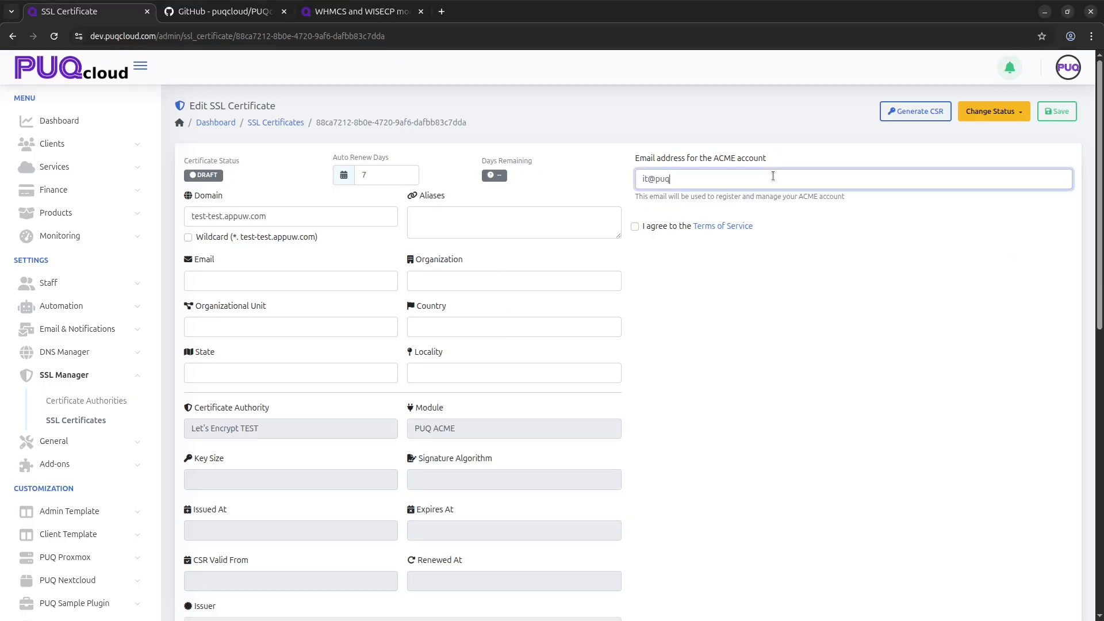
click(667, 227)
click(1057, 111)
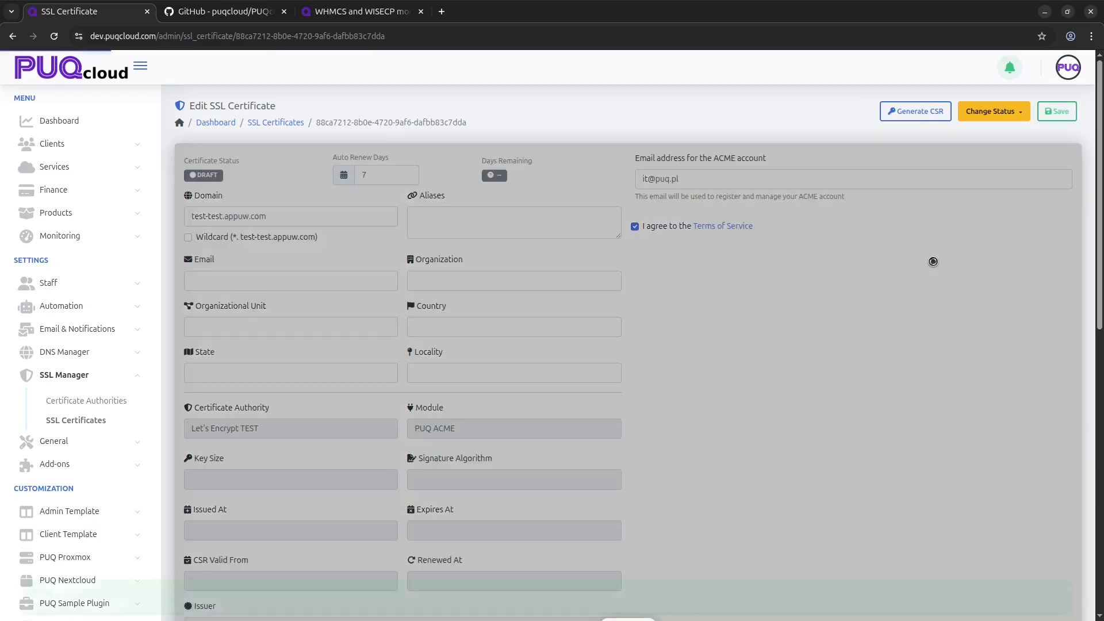
Generate the CSR for the test-test.appuw.com certificate and follow its request status.
click(894, 113)
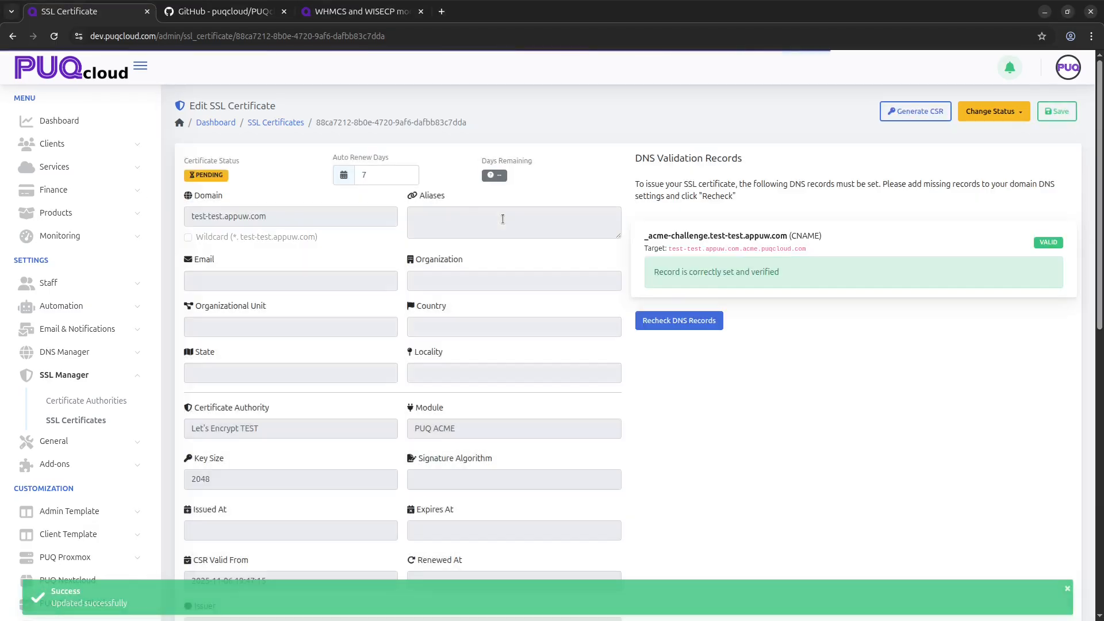
double_click(198, 177)
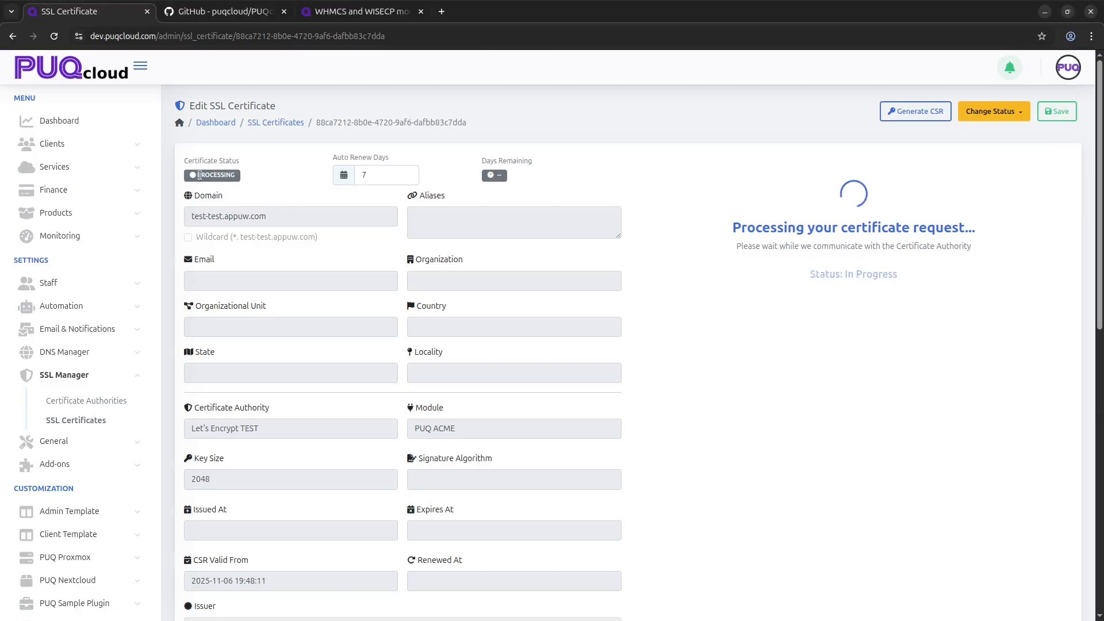
double_click(241, 176)
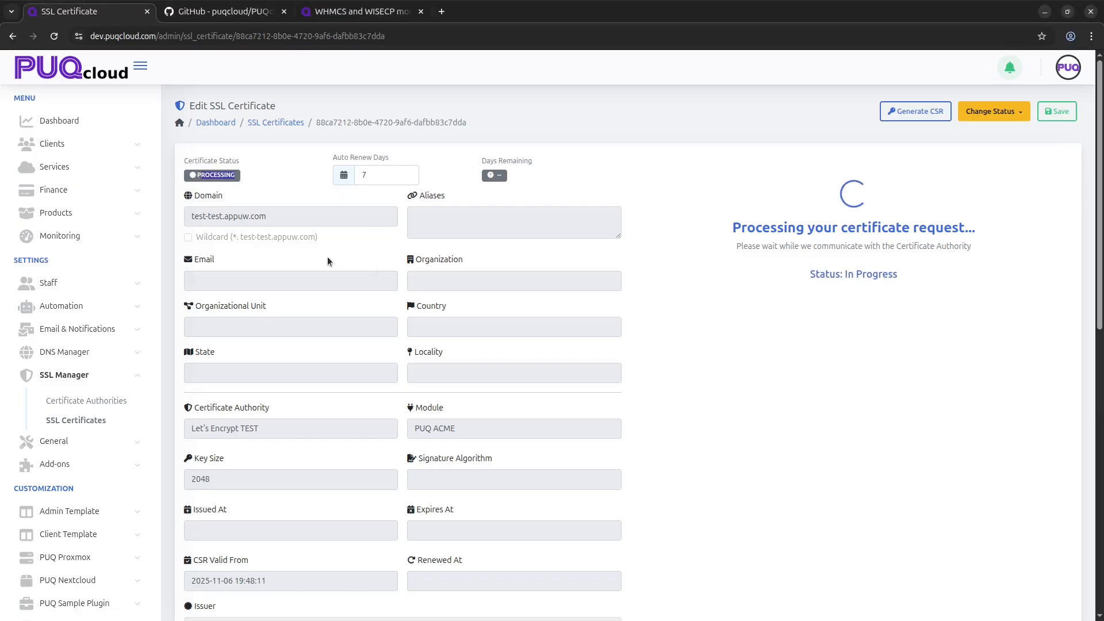
double_click(881, 275)
triple_click(881, 275)
click(795, 358)
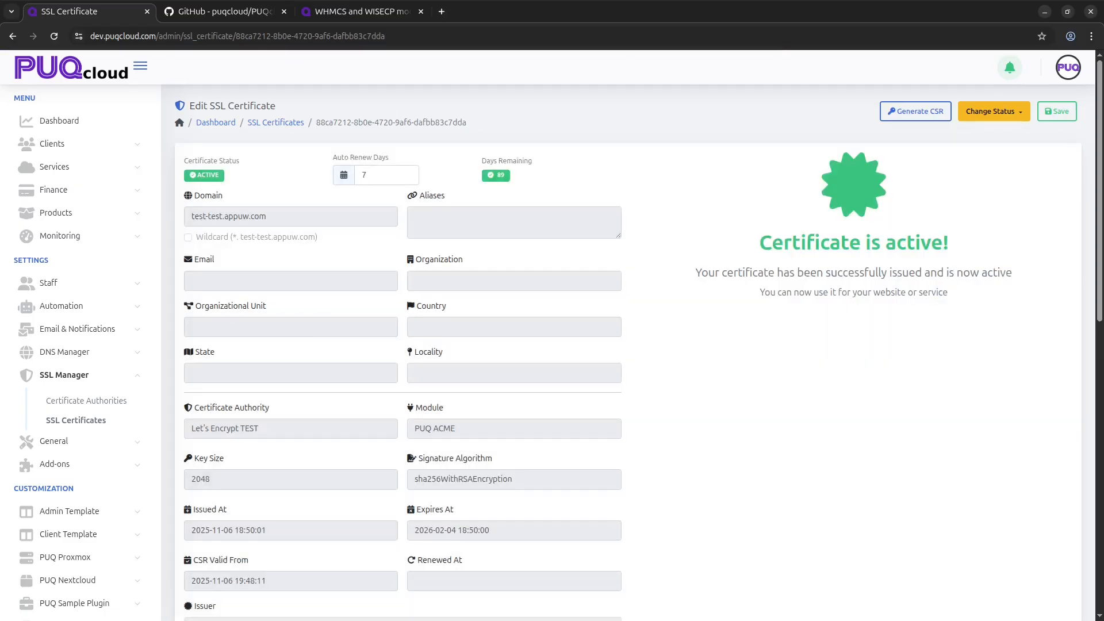
Examine the issued certificate's details, including its issuer, serial numbers, fingerprints, and the certificate, private key and CSR PEM.
scroll(357, 322, down, 7)
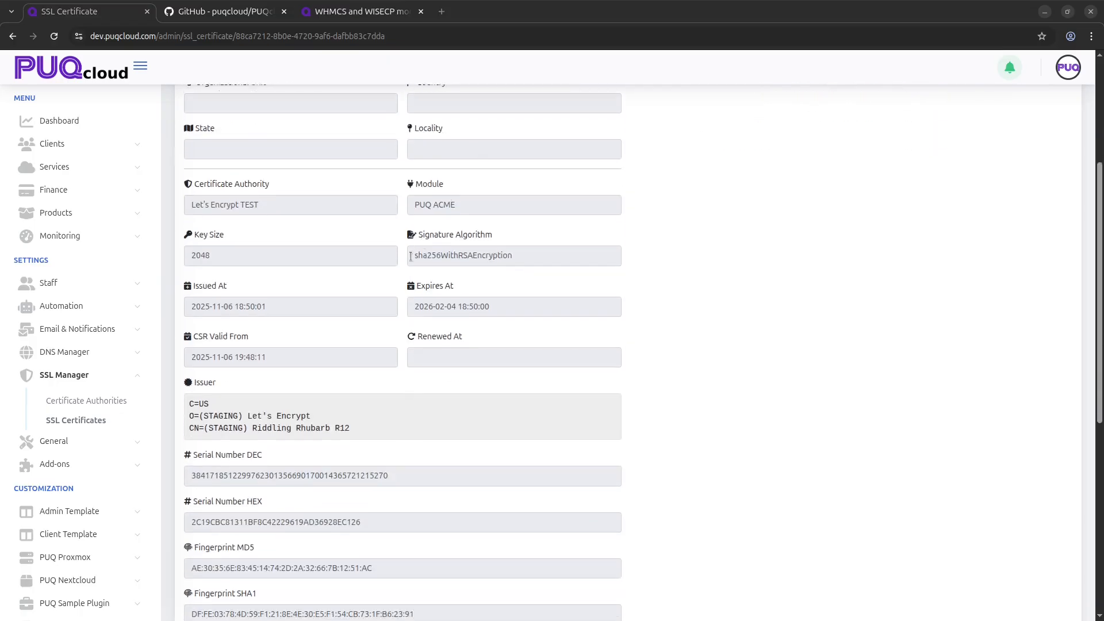
scroll(234, 270, down, 3)
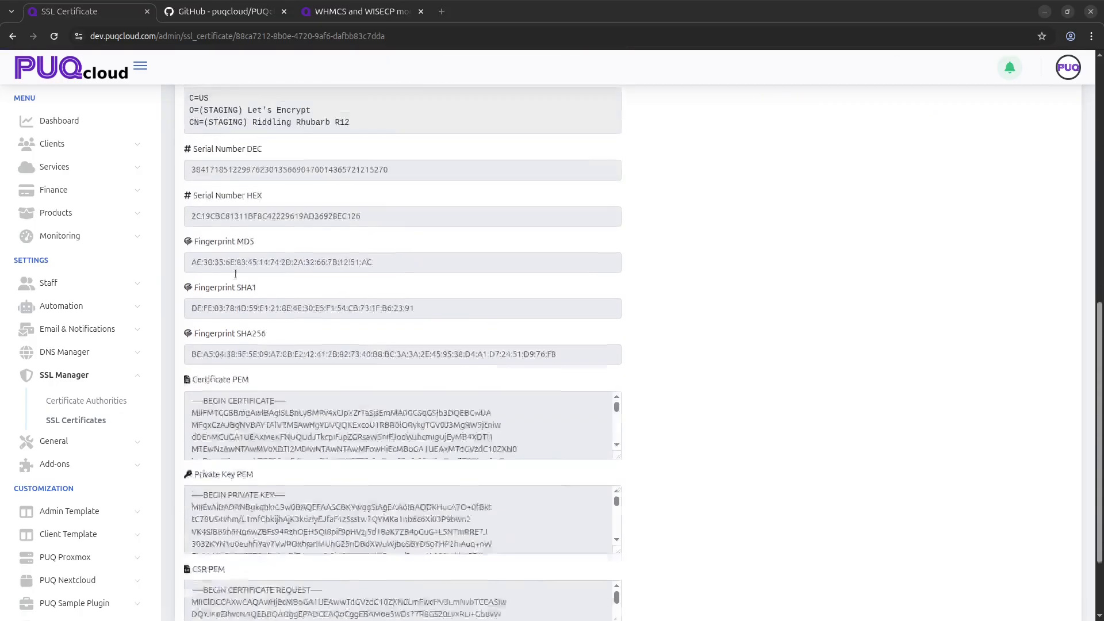
scroll(282, 345, down, 3)
scroll(317, 510, down, 3)
scroll(336, 443, up, 3)
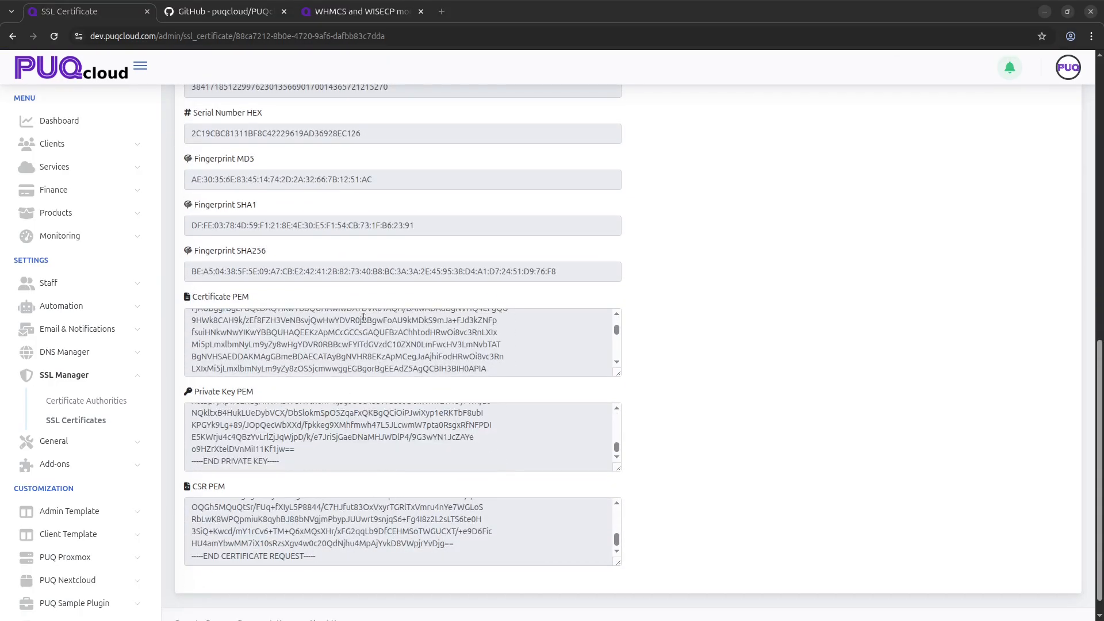
scroll(565, 341, up, 10)
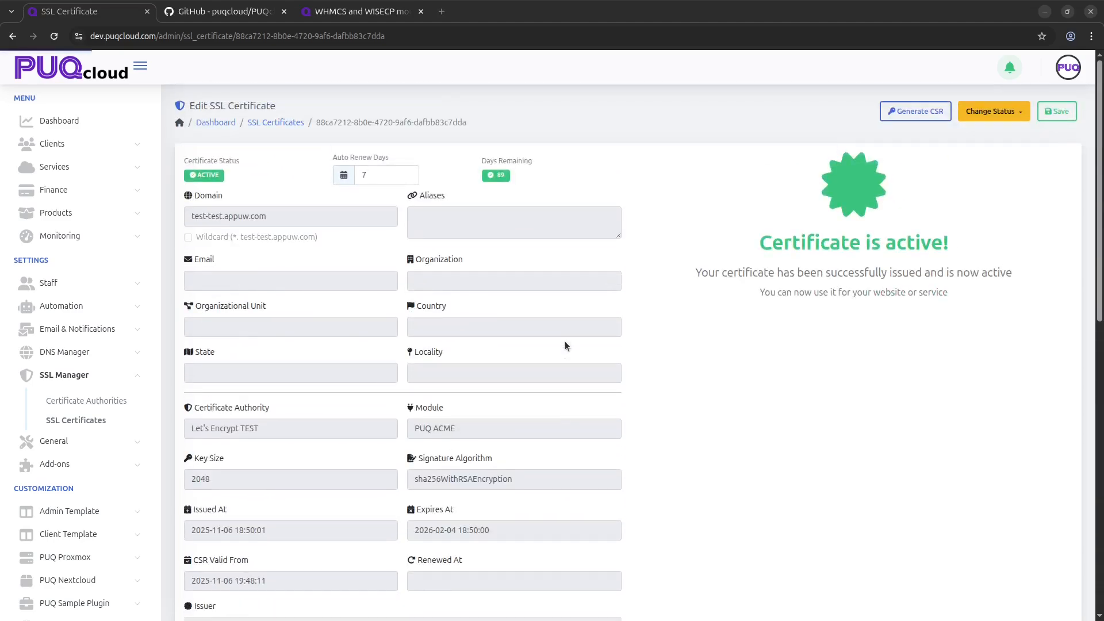
Check the certificate's Auto Renew Days setting without changing it and review the remaining certificate details.
drag(397, 178, 260, 184)
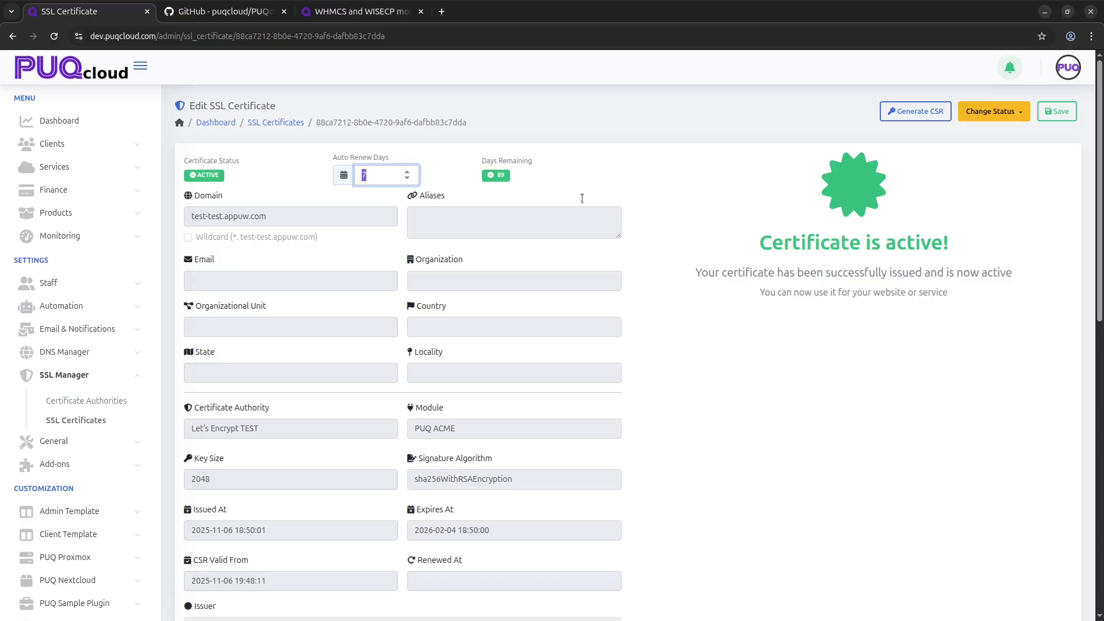
triple_click(370, 156)
click(798, 253)
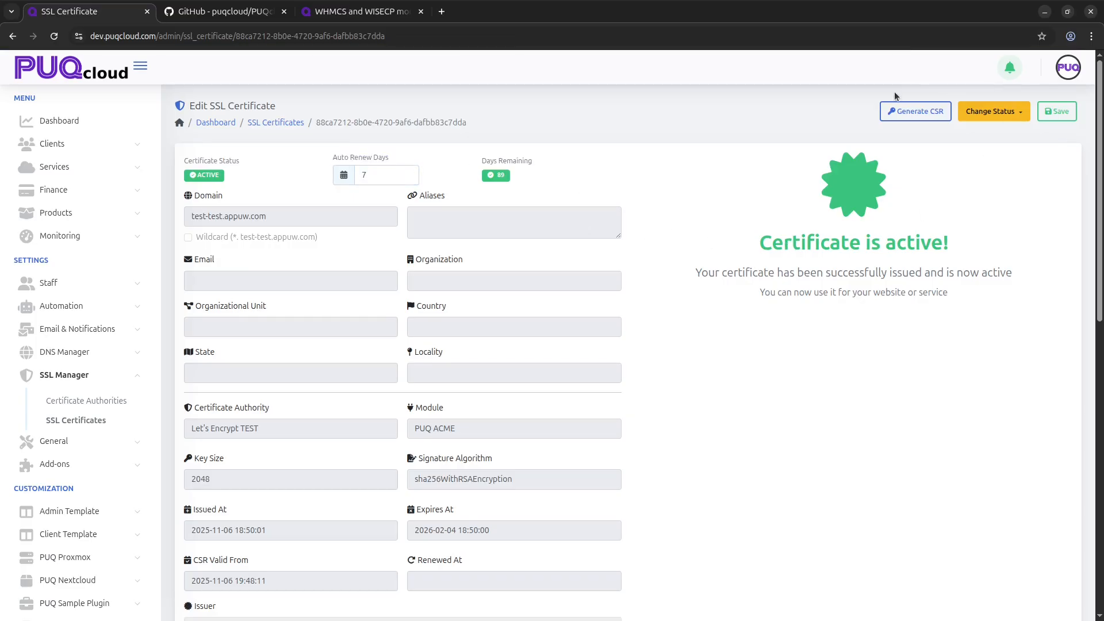
scroll(299, 331, down, 7)
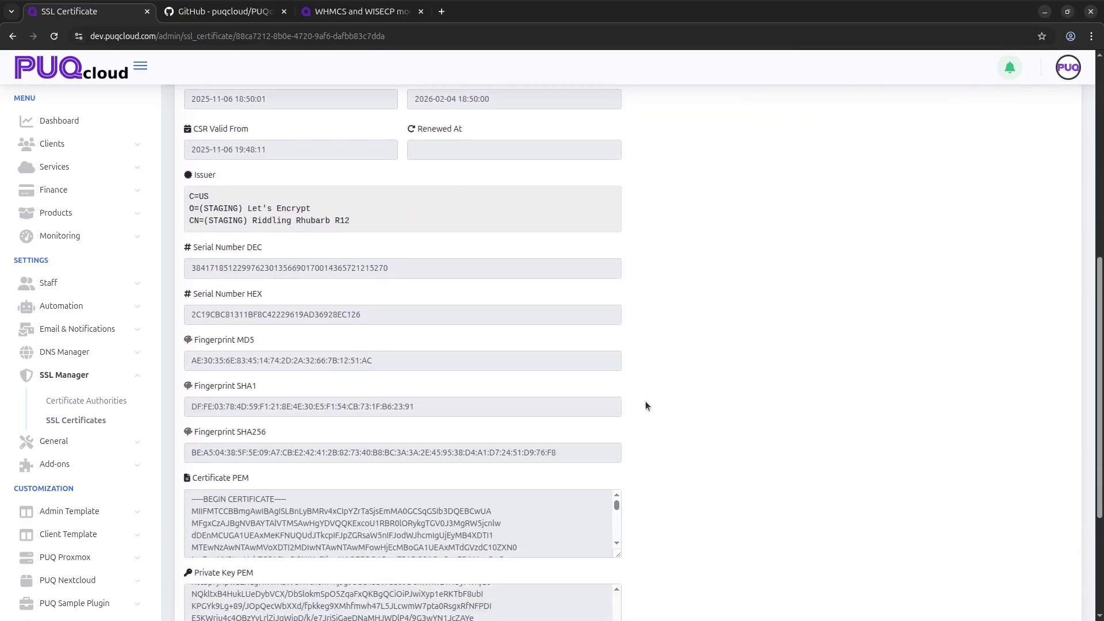
scroll(572, 388, up, 7)
Switch to the open puqcloud.com website and place the cursor in its address.
click(333, 13)
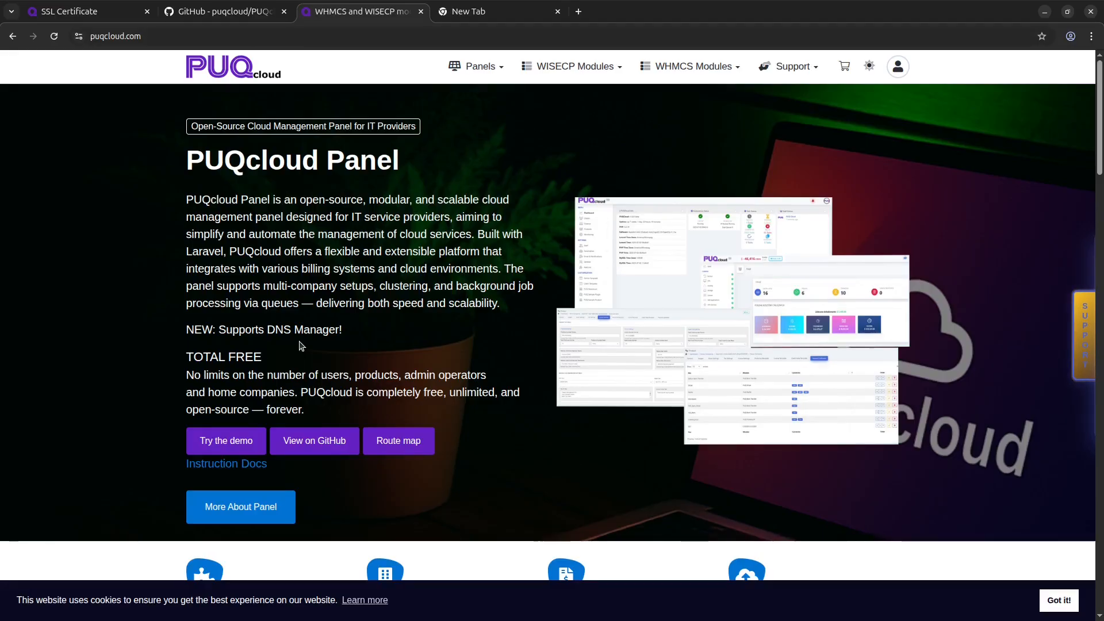
click(153, 38)
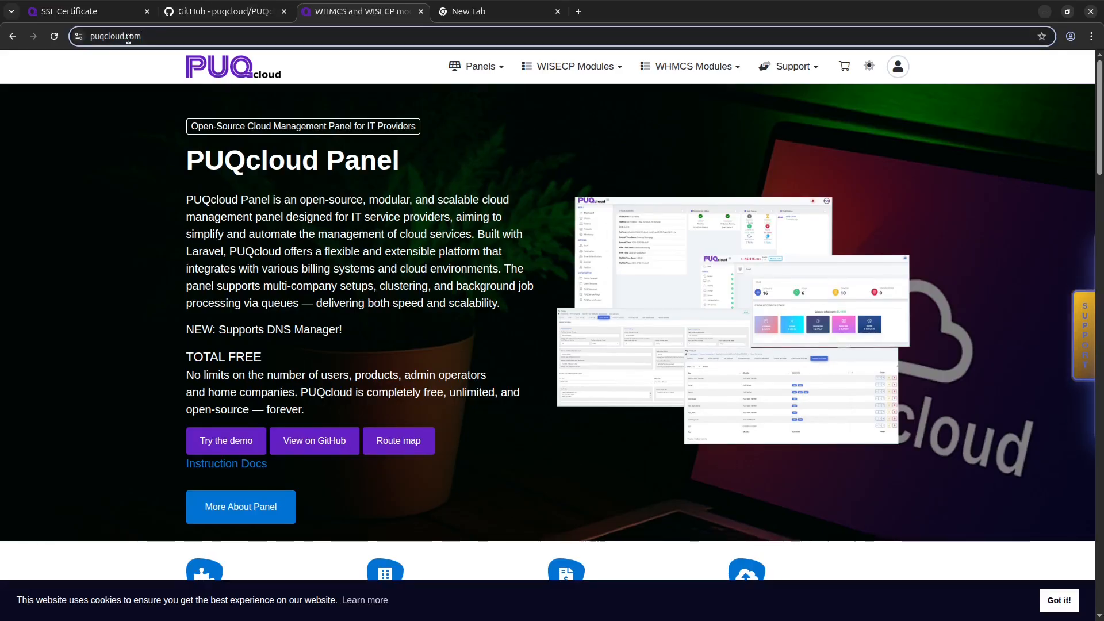